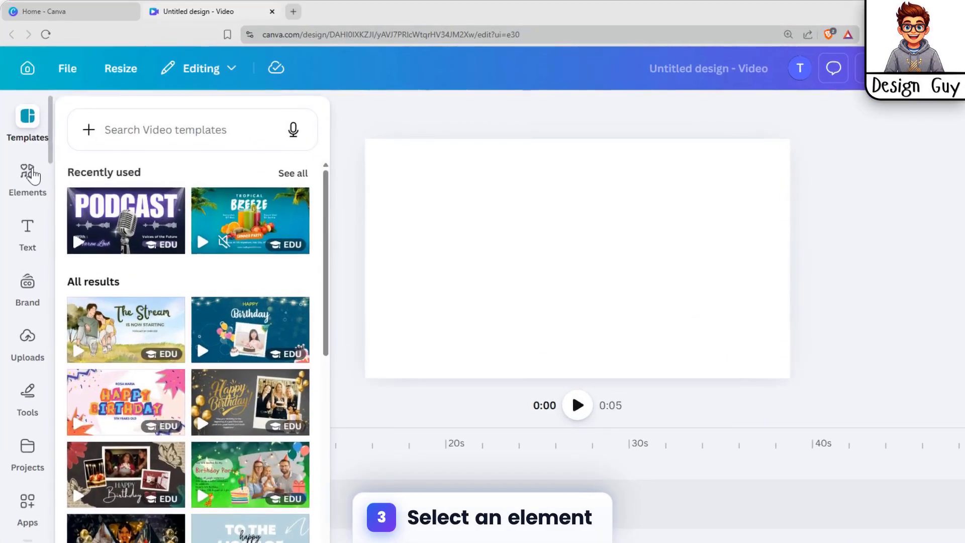
Step: Search the elements library for "animal"
left_click(47, 171)
left_click(198, 125)
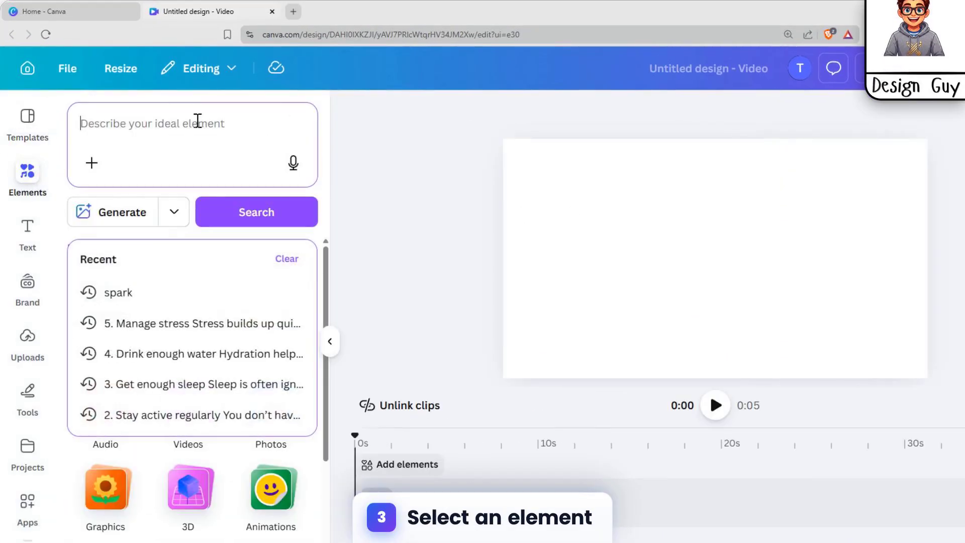
type("animal")
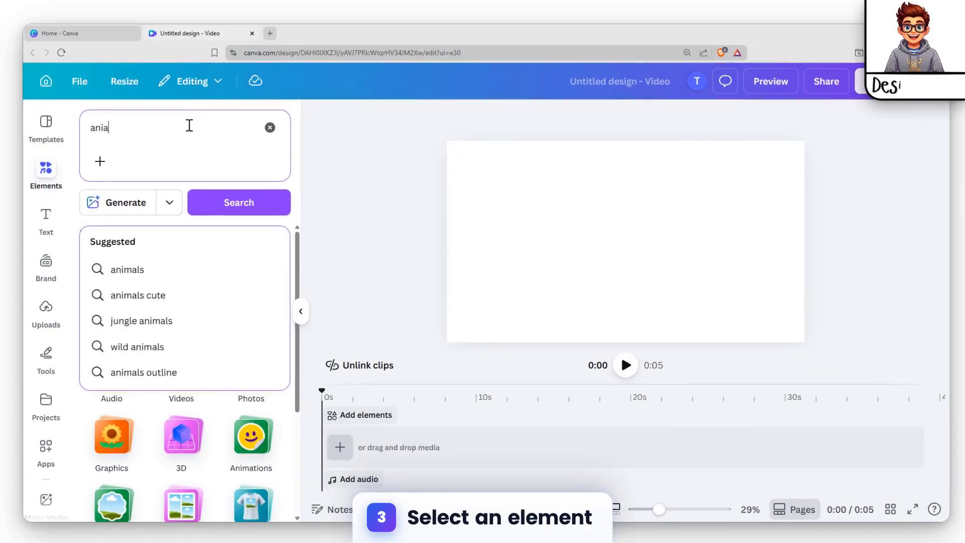
key("Return")
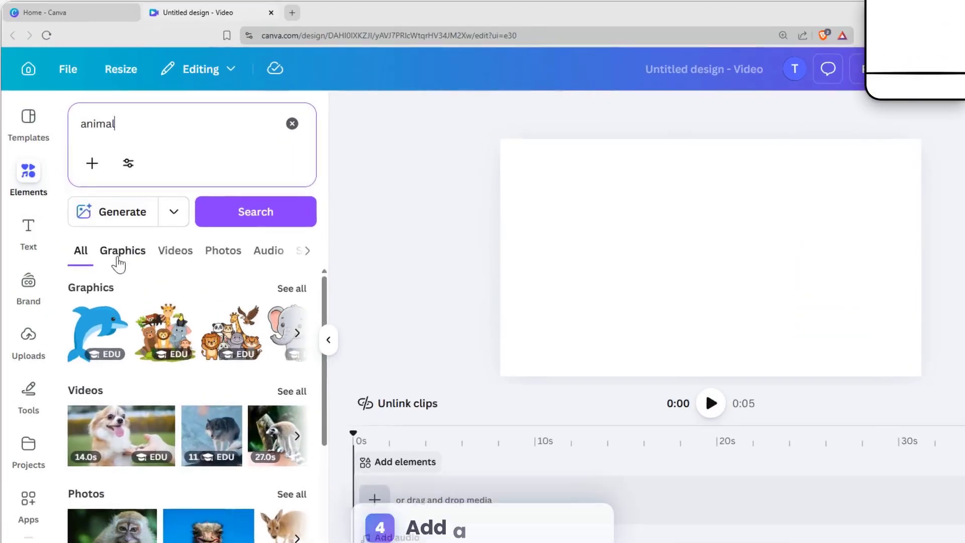
Step: Add the orange fox from the animal graphics and place it, slightly reduced, in the canvas's lower-right corner
left_click(125, 238)
scroll(111, 360, "down", 3)
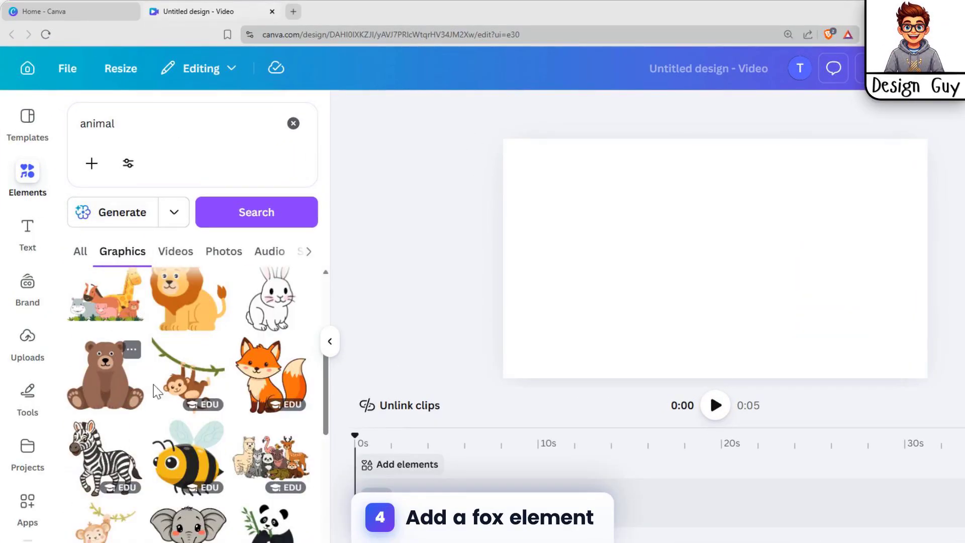
left_click(270, 374)
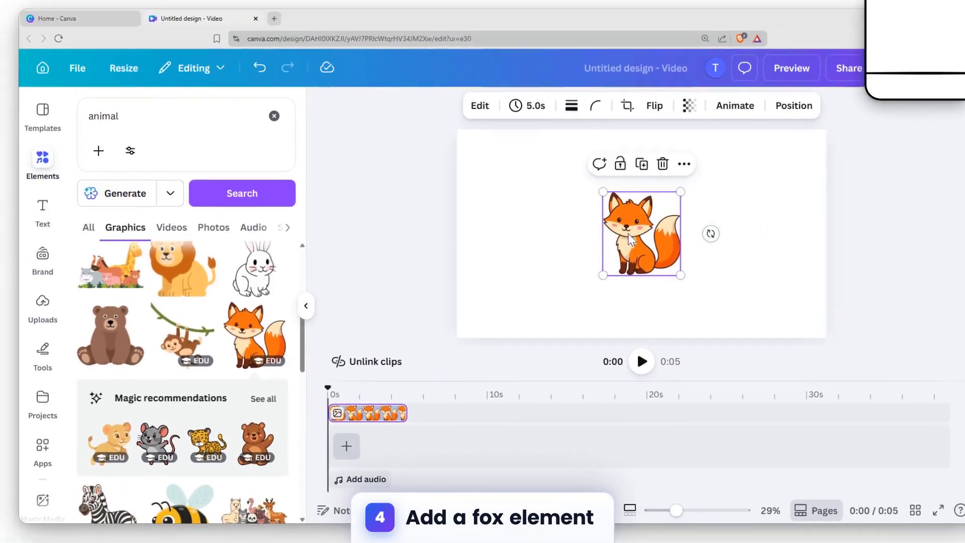
left_click_drag(684, 213, 849, 271)
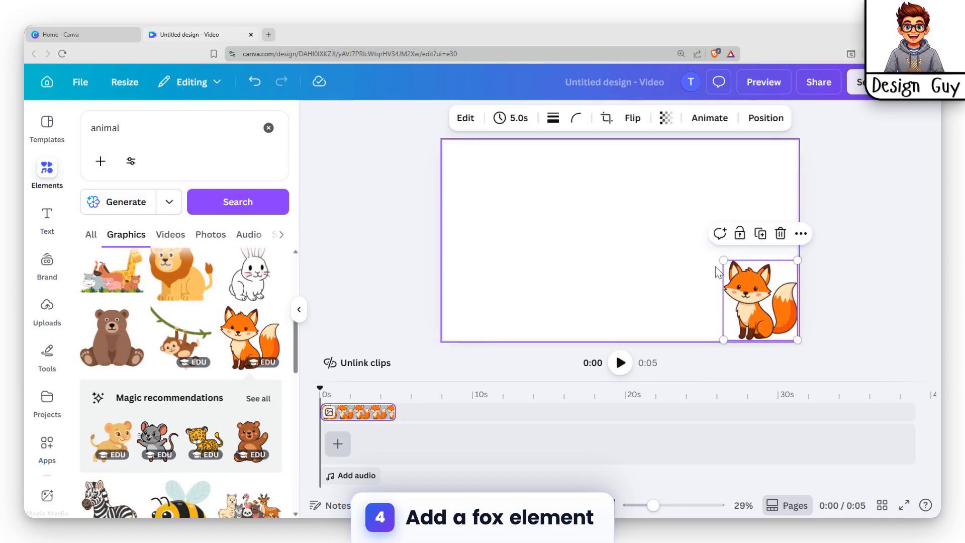
left_click_drag(723, 260, 733, 270)
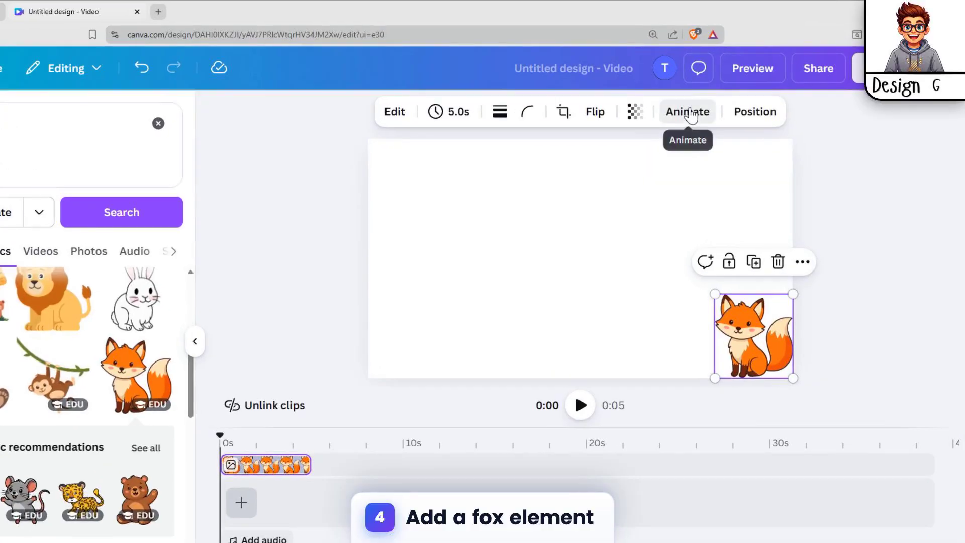
Step: Create a custom animation for the fox with a path running left toward the middle of the canvas
left_click(709, 118)
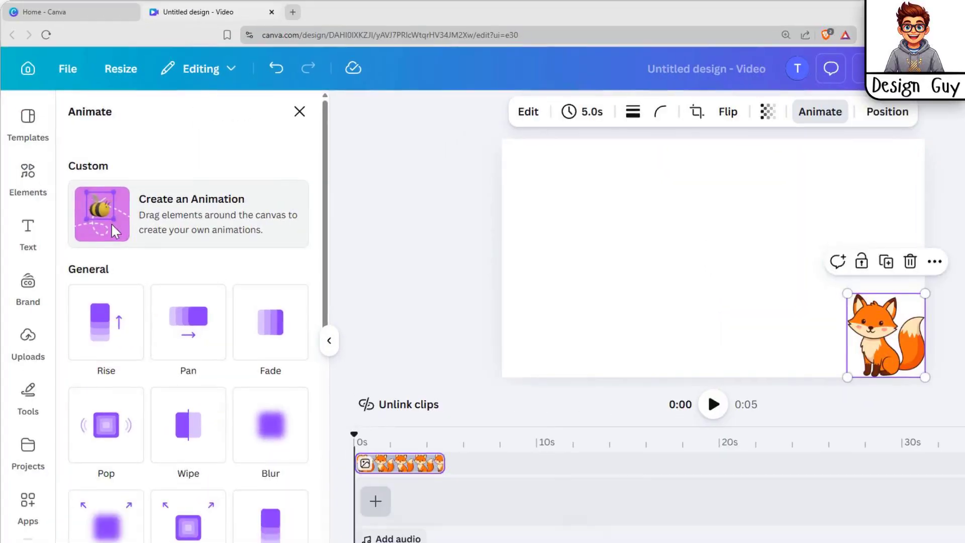
left_click(76, 222)
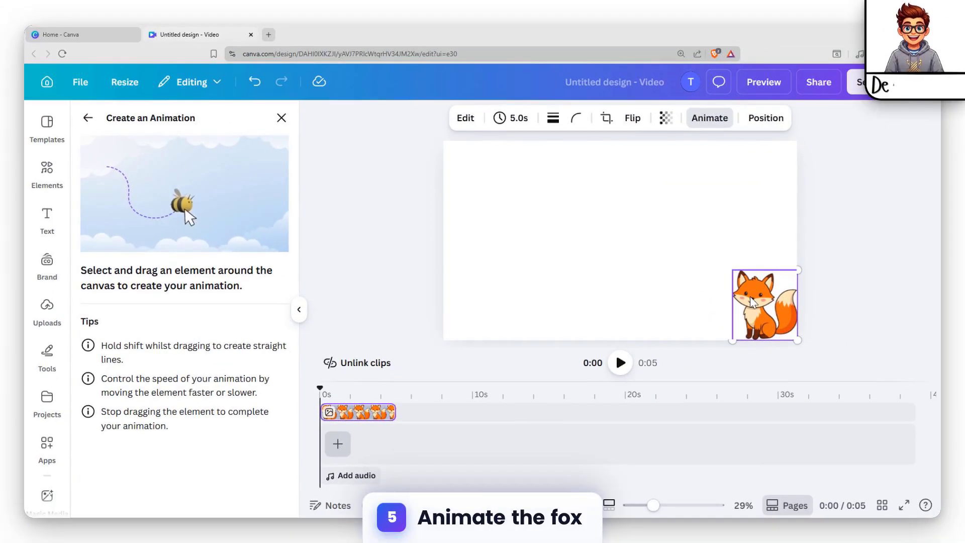
mouse_move(749, 299)
left_mouse_down()
mouse_move(652, 292)
mouse_move(639, 314)
left_mouse_up()
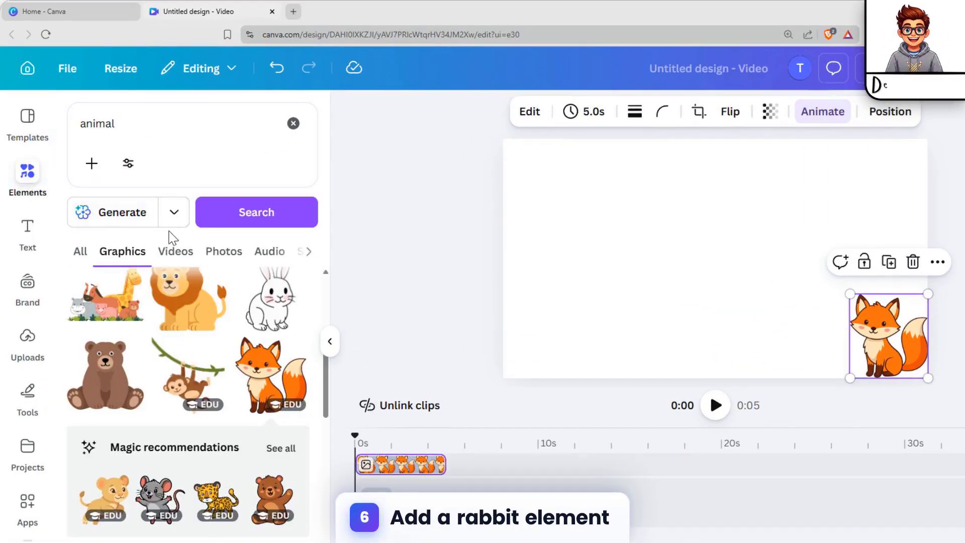
Step: Add the white rabbit graphic in the canvas's lower-left corner, with its timeline clip directly after the fox clip
left_click(272, 299)
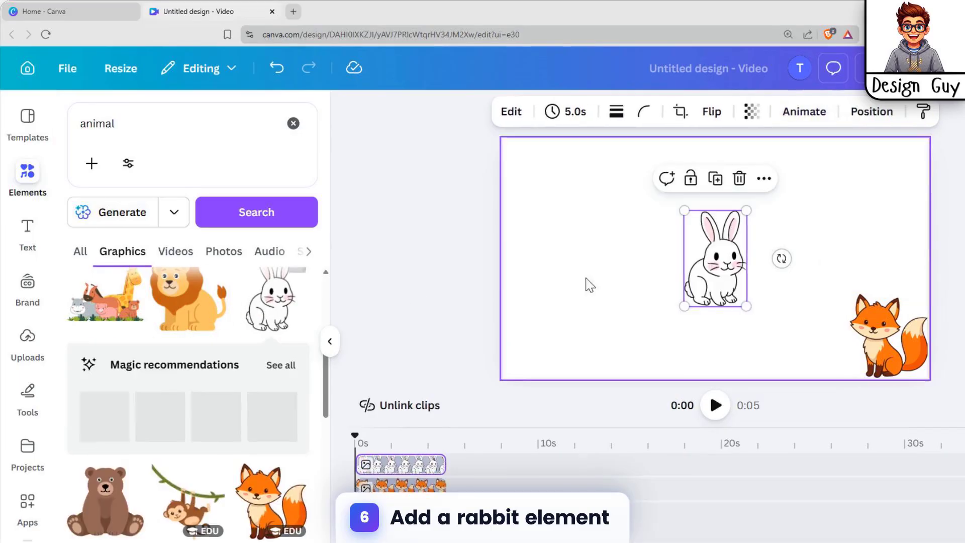
left_click_drag(717, 261, 555, 317)
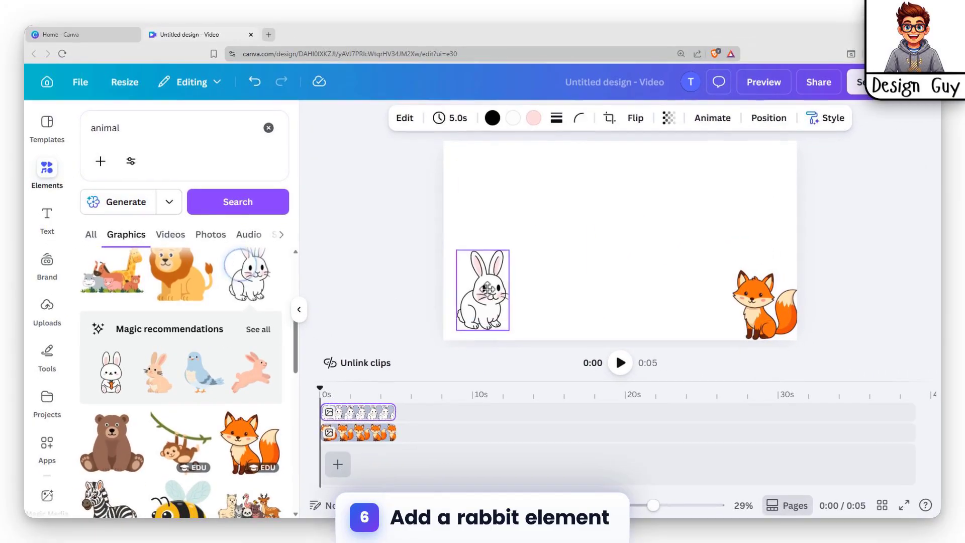
left_click_drag(487, 288, 477, 297)
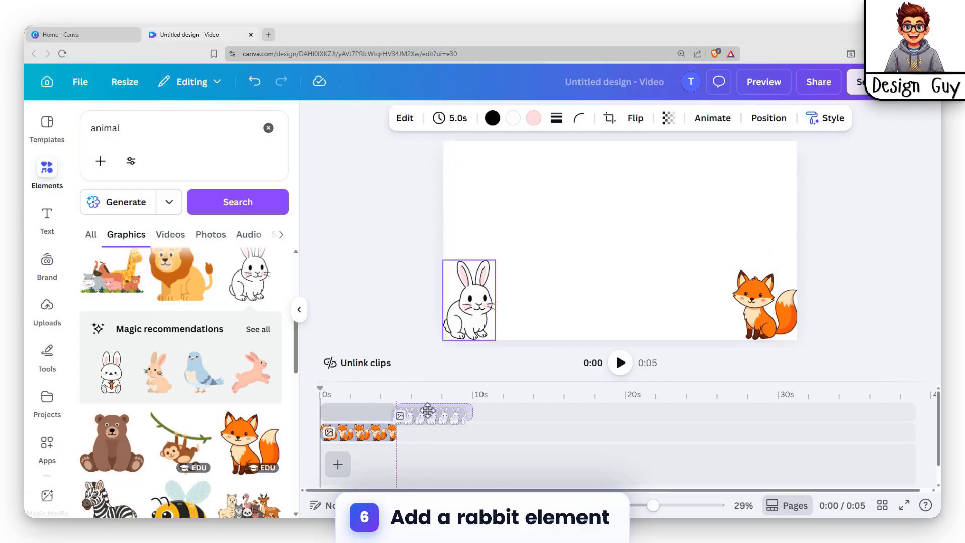
left_click_drag(433, 411, 431, 416)
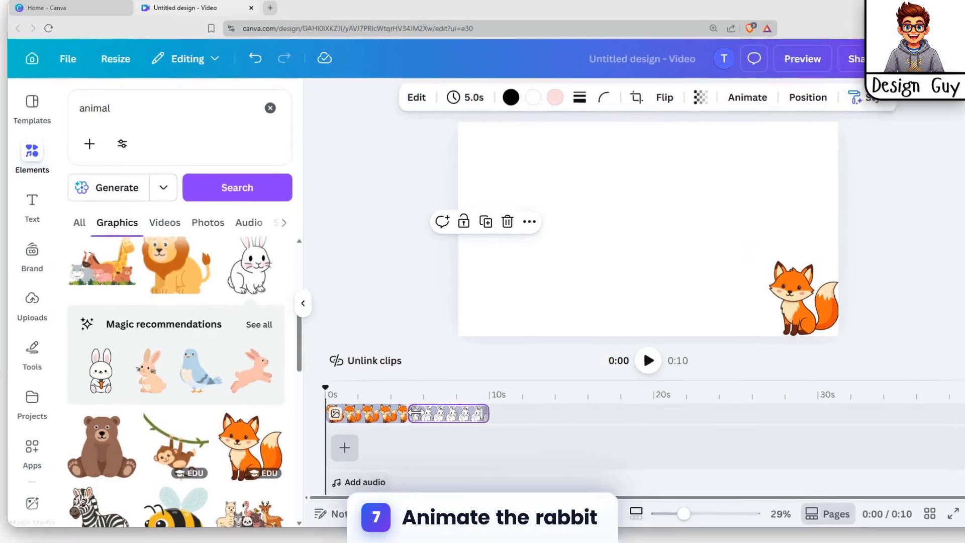
Step: Create a custom animation for the rabbit with a nearly straight path running right toward the middle of the canvas
left_click(403, 413)
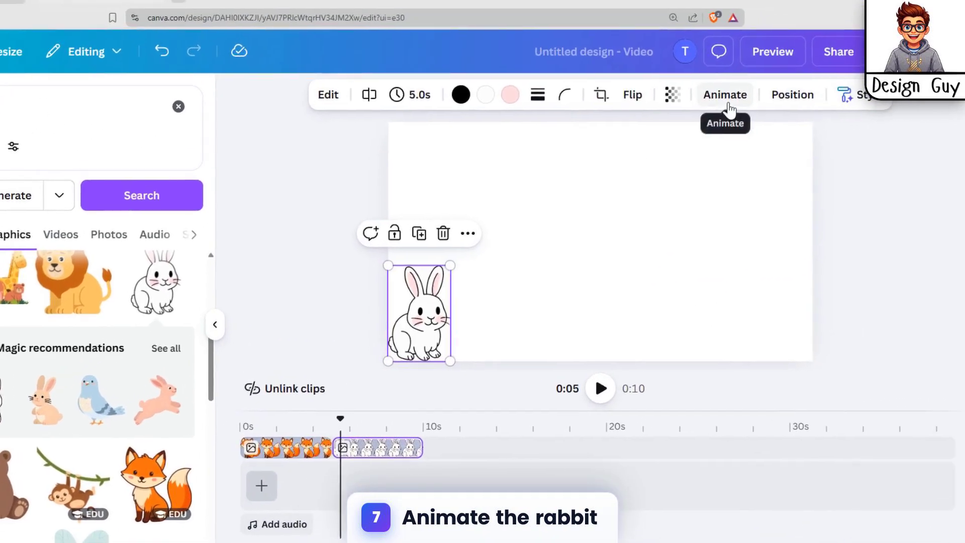
left_click(819, 63)
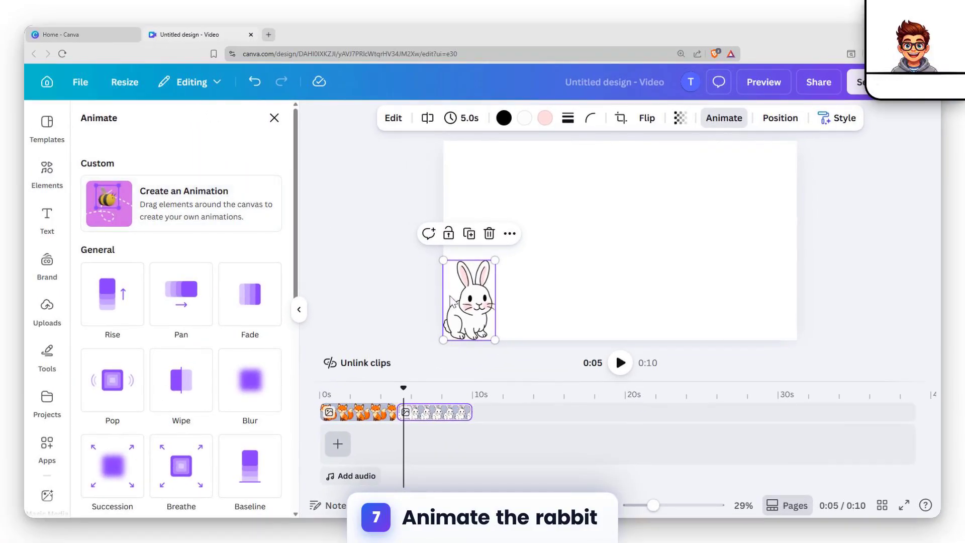
mouse_move(468, 312)
left_mouse_down()
mouse_move(549, 304)
mouse_move(462, 301)
mouse_move(469, 305)
left_mouse_up()
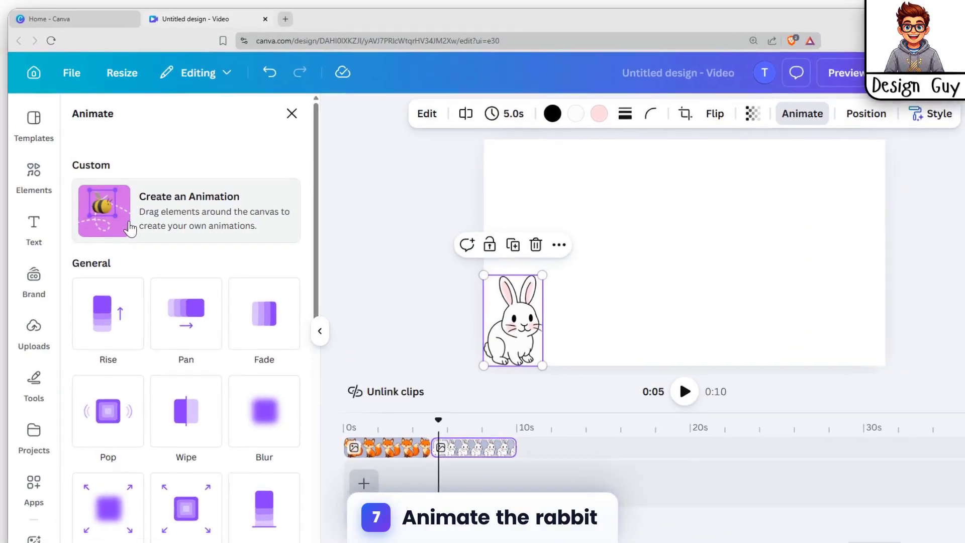
left_click(133, 218)
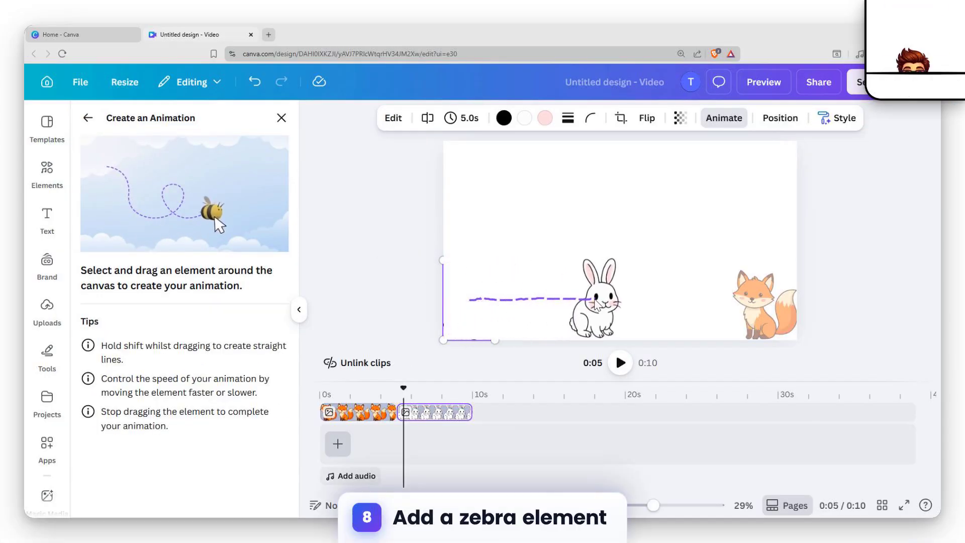
left_click_drag(594, 304, 596, 304)
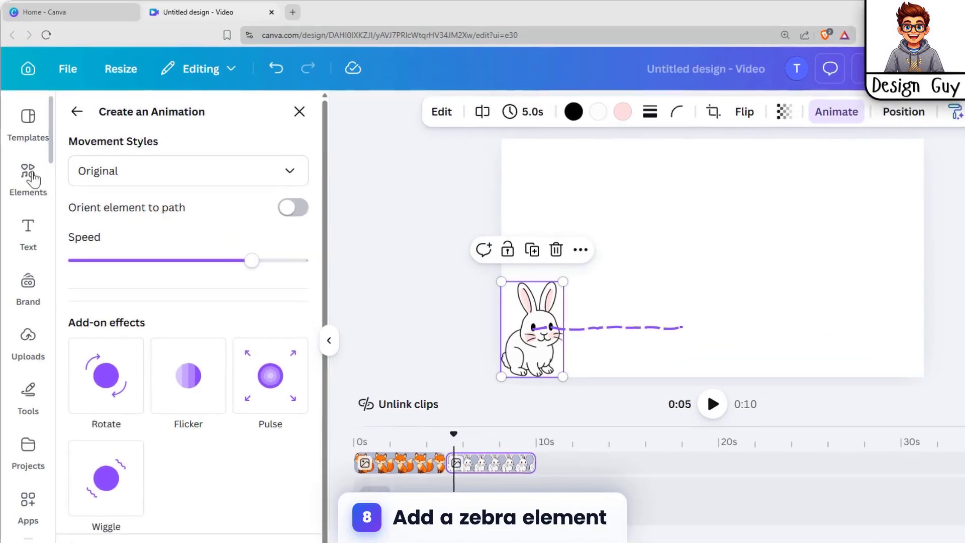
Step: Add the walking zebra from the animal graphics and move its timeline clip directly after the rabbit clip
left_click(46, 174)
scroll(192, 290, "up", 3)
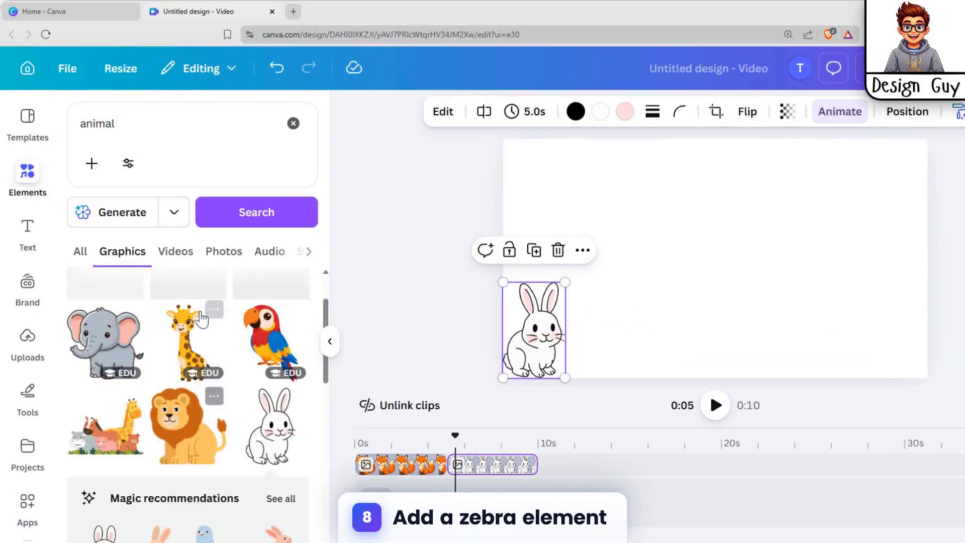
scroll(238, 342, "down", 5)
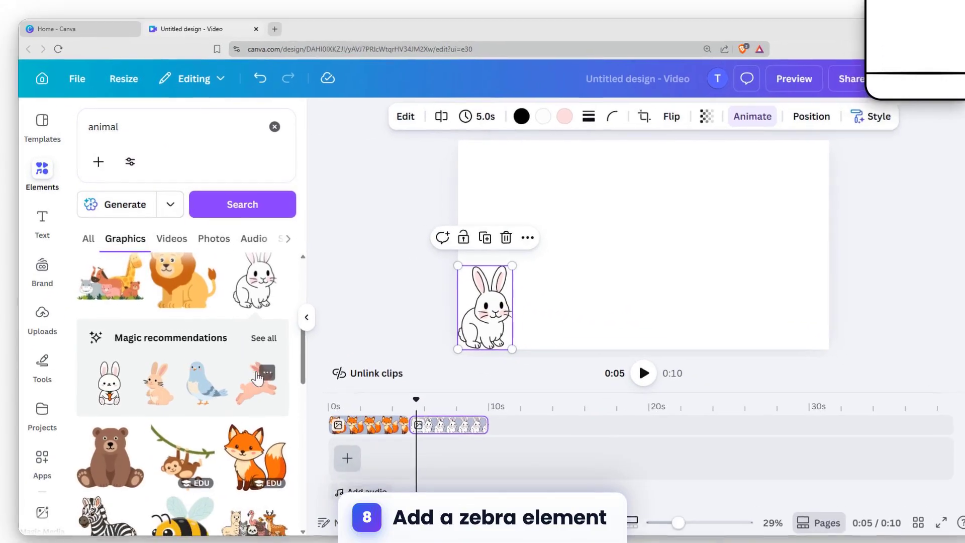
scroll(152, 333, "down", 2)
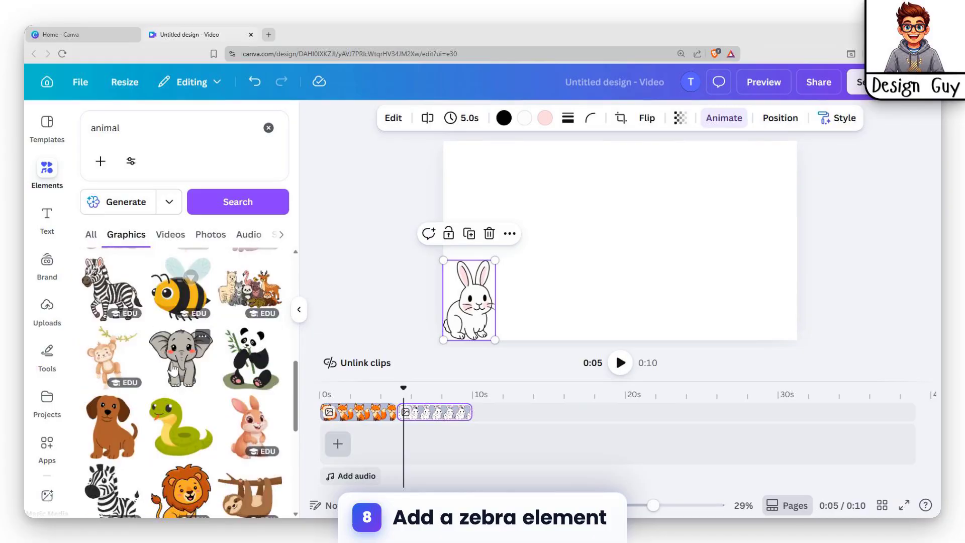
scroll(152, 333, "up", 2)
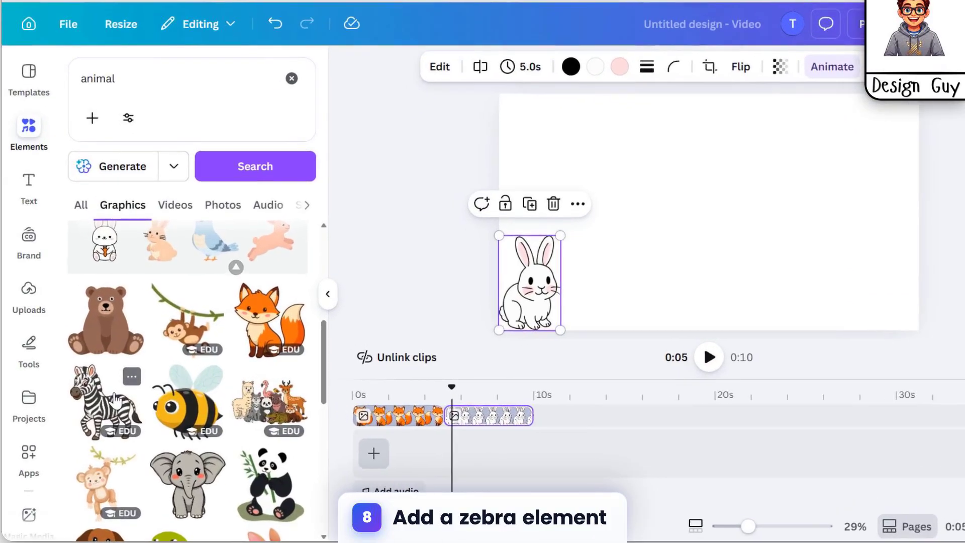
left_click(115, 399)
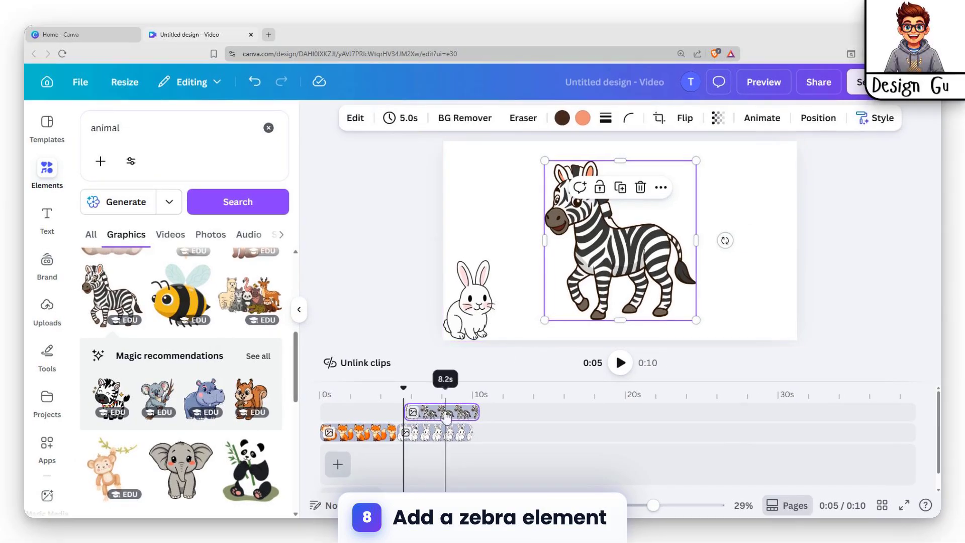
left_click_drag(442, 413, 508, 432)
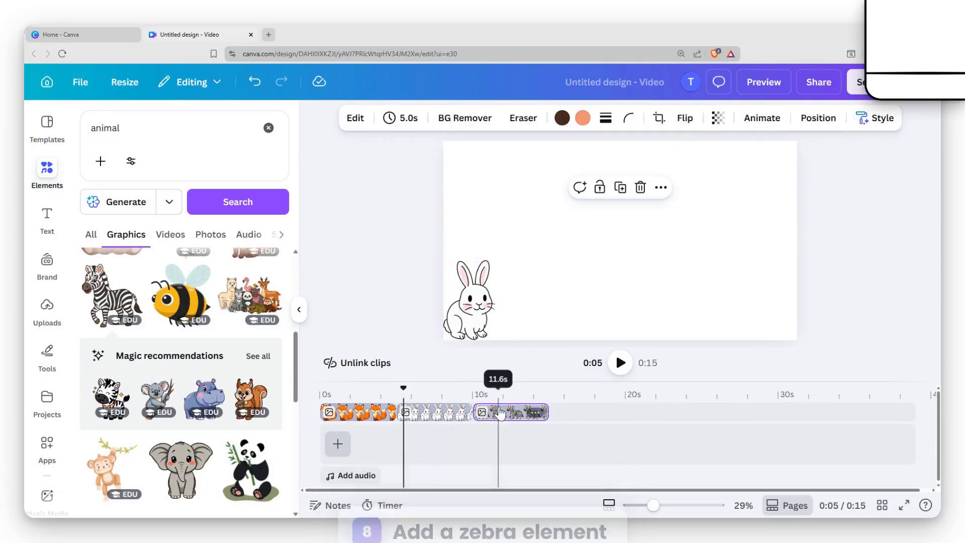
Step: Scale the zebra down to about the fox's size and place it in the canvas's lower-right corner
left_click(498, 415)
left_click_drag(696, 161, 618, 250)
left_click_drag(562, 296, 757, 297)
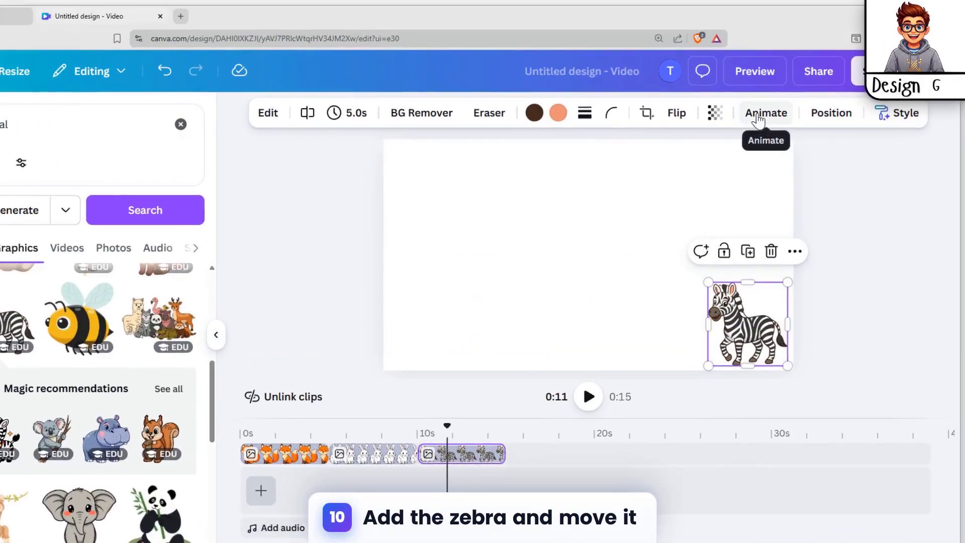
Step: Create a custom animation for the zebra with a wavy path from the lower-right corner to the canvas's upper left
left_click(772, 117)
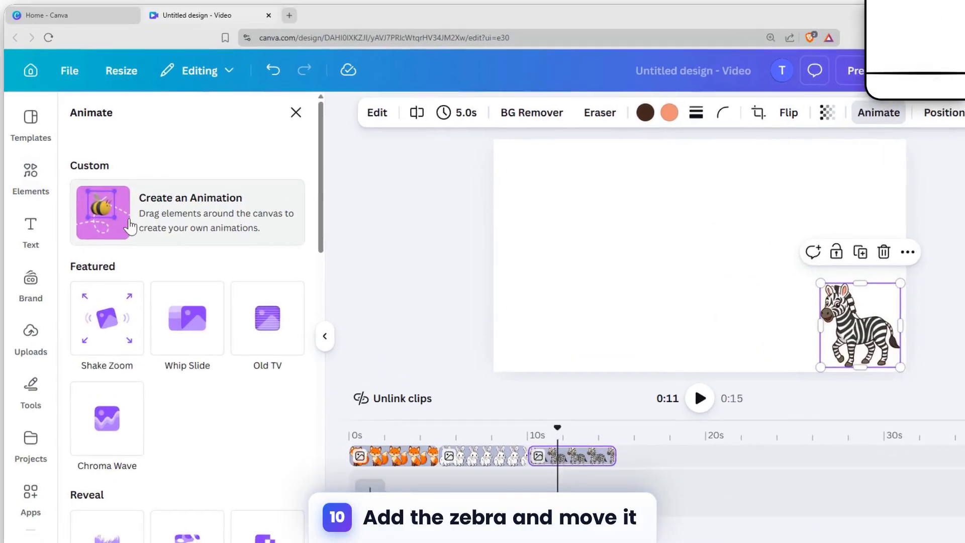
left_click(129, 226)
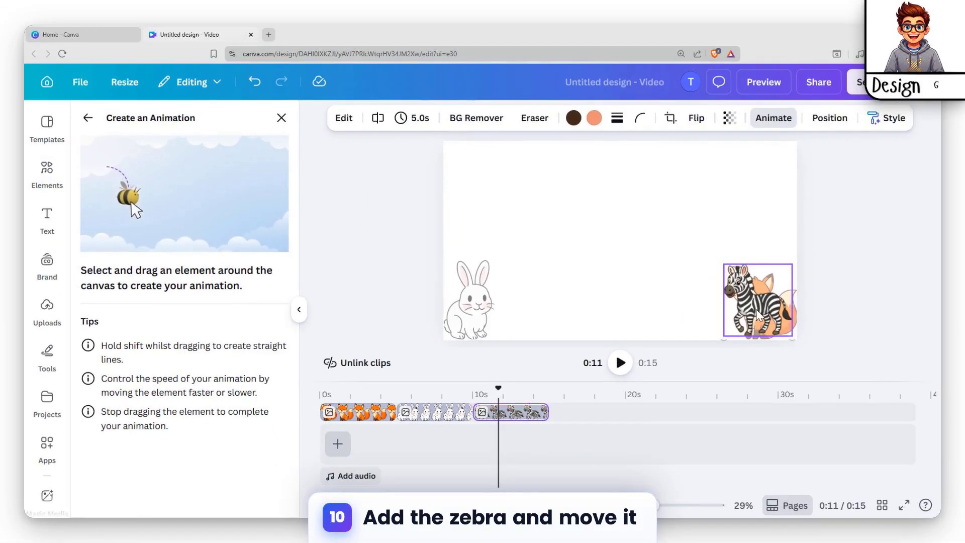
mouse_move(759, 316)
left_mouse_down()
mouse_move(703, 306)
mouse_move(699, 271)
left_mouse_up()
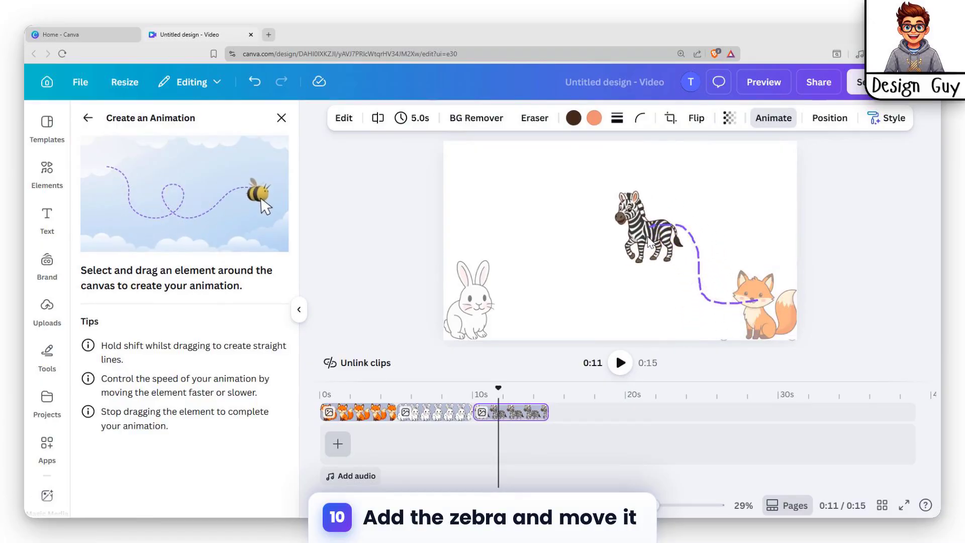
mouse_move(577, 250)
left_mouse_down()
mouse_move(545, 250)
mouse_move(521, 232)
left_mouse_up()
left_click_drag(476, 193, 474, 190)
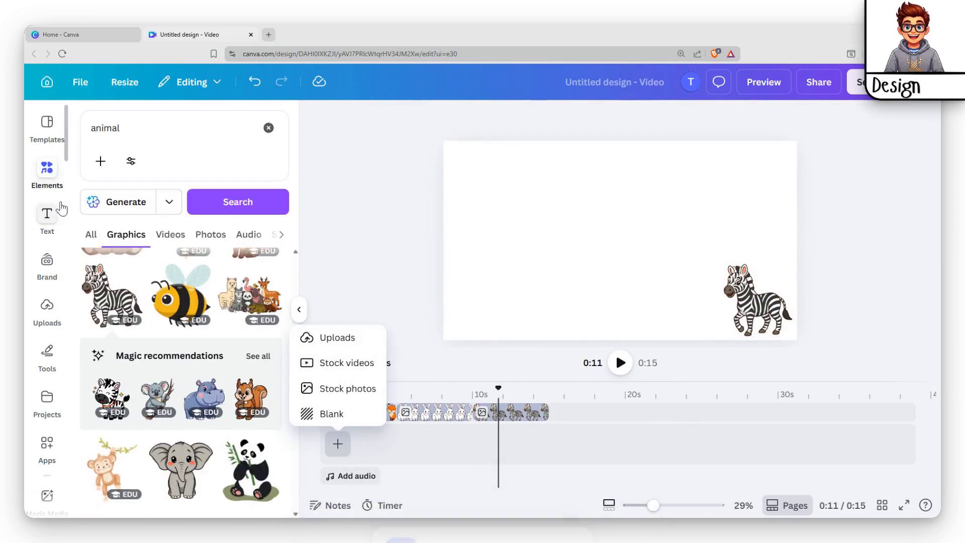
left_click(48, 169)
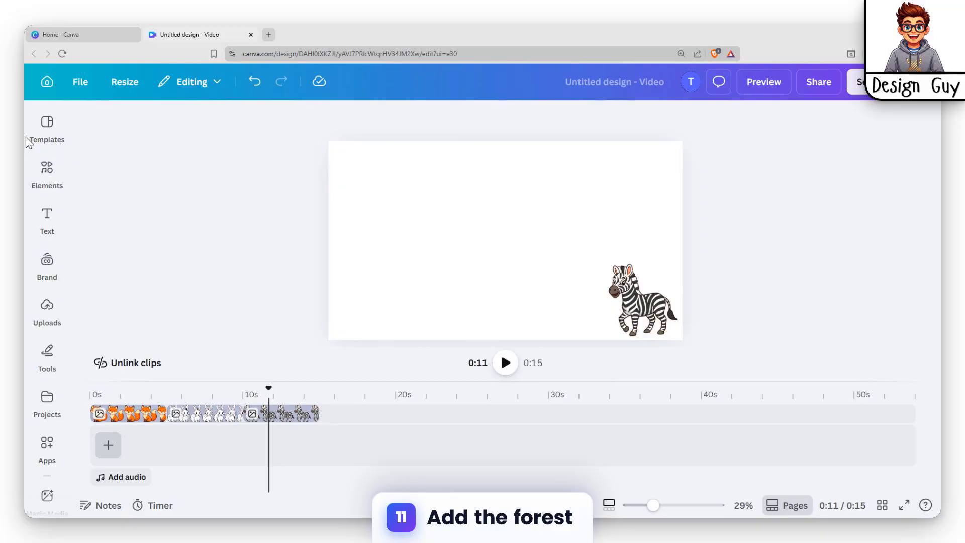
key("r")
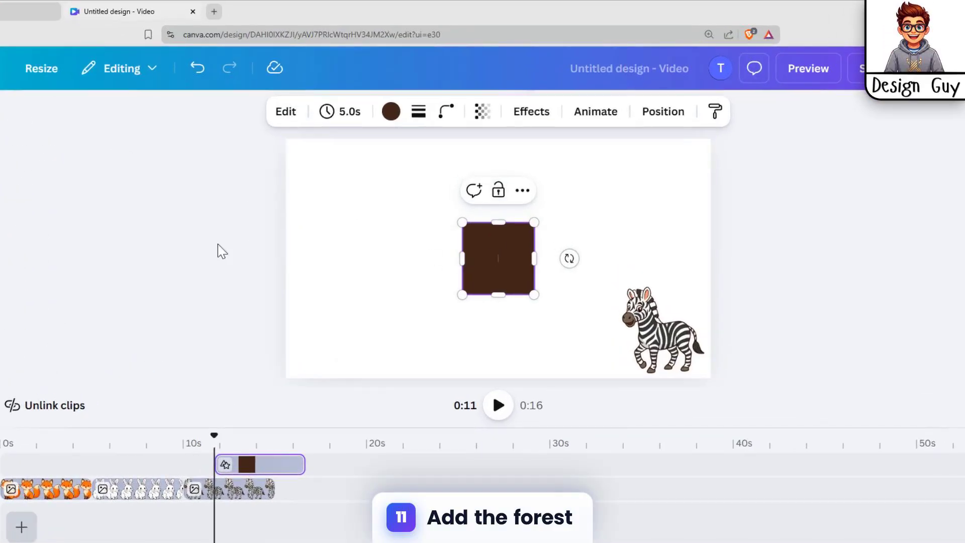
key("Delete")
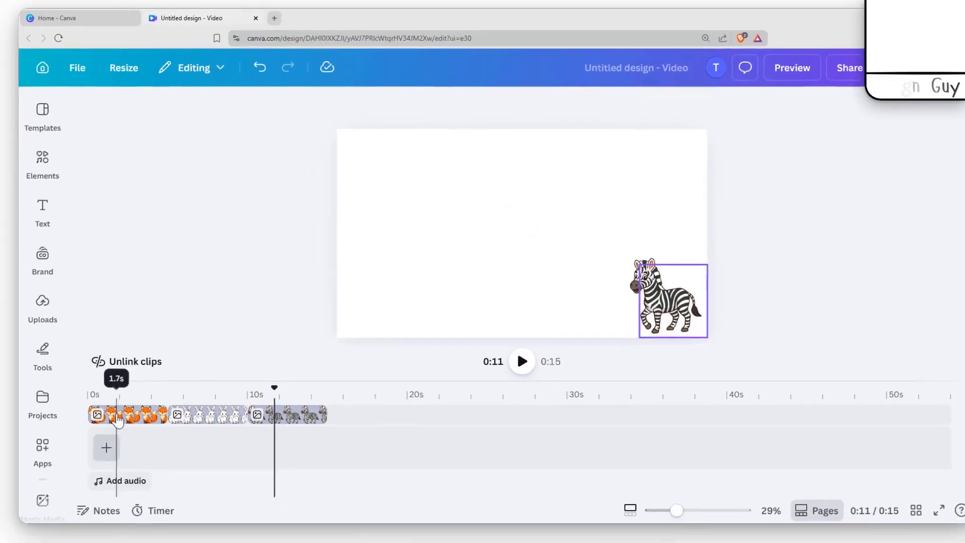
Step: Add a blank background clip beneath the animal clips and extend it to 15.0 s so it spans all three
left_click(33, 500)
left_click(34, 464)
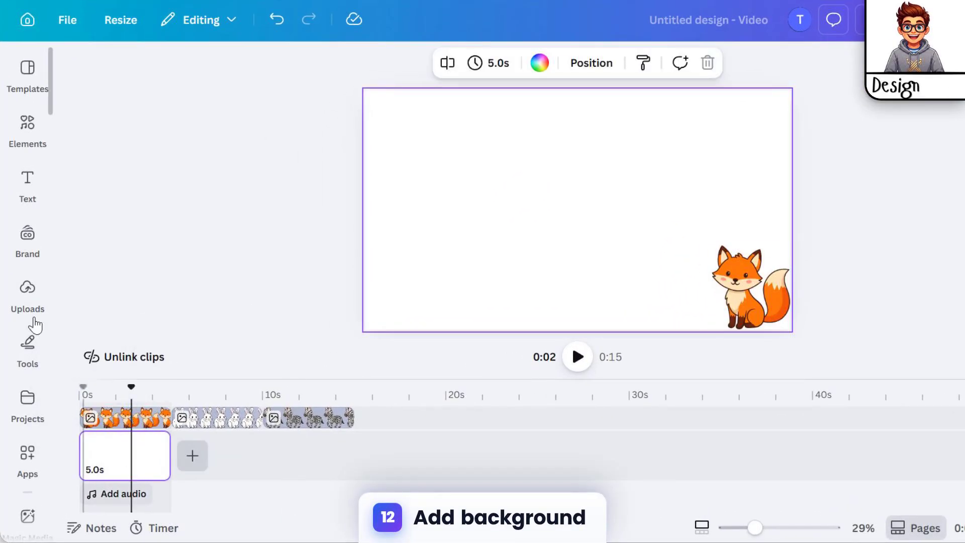
left_click(131, 437)
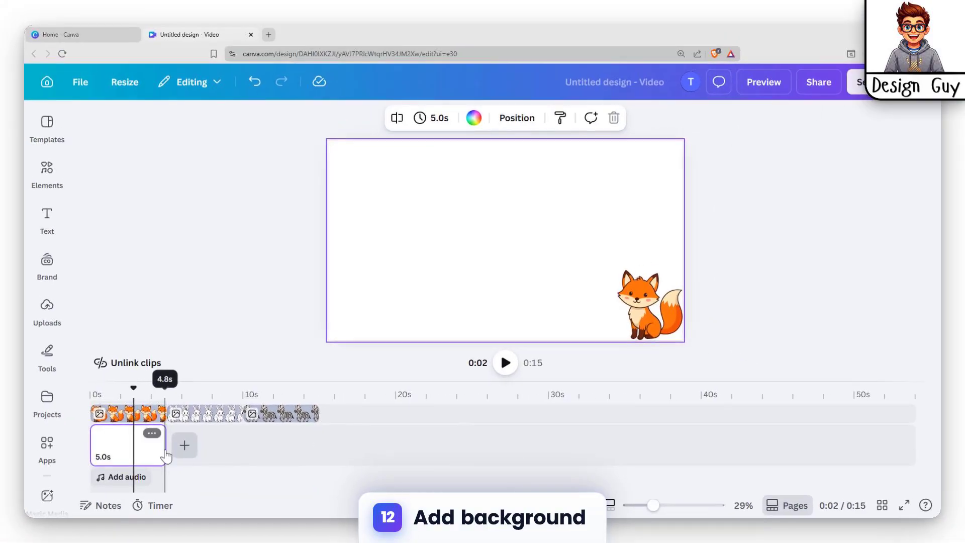
left_click(154, 447)
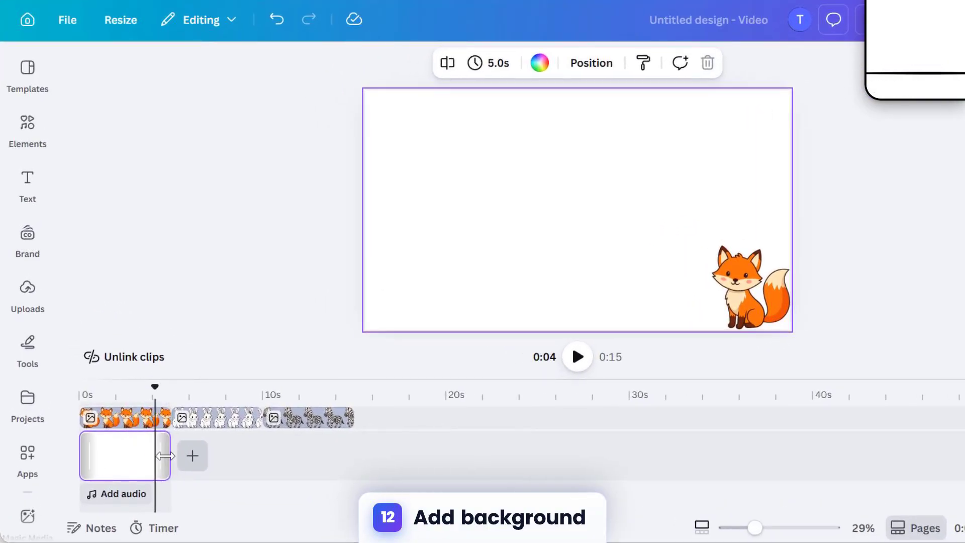
left_click_drag(164, 456, 353, 455)
left_click(255, 456)
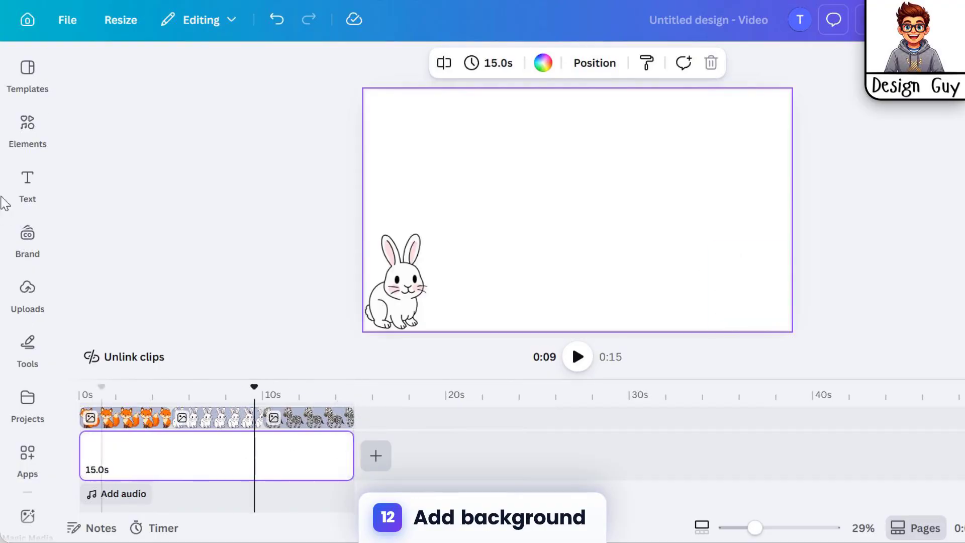
Step: Search the graphics elements for "forest"
left_click(28, 126)
double_click(176, 116)
type("f")
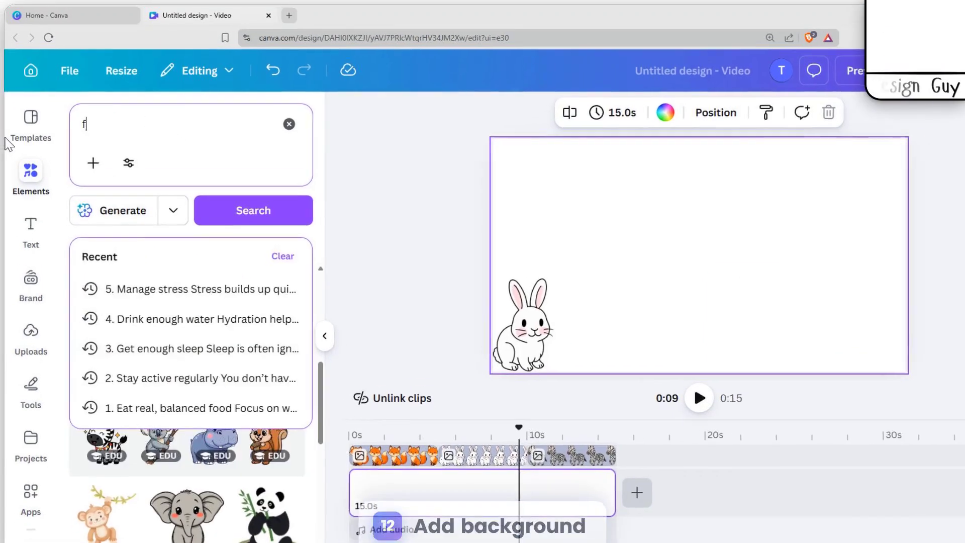
type("orest")
key("Return")
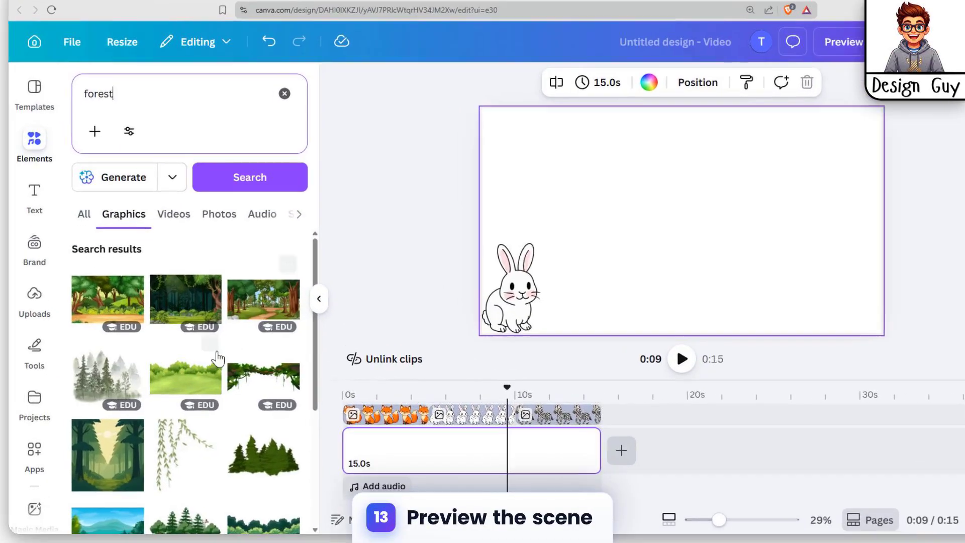
Step: Add the Green Field with Forest Background Illustration and place it as a full-frame clip at the start of the main timeline track
left_click(201, 356)
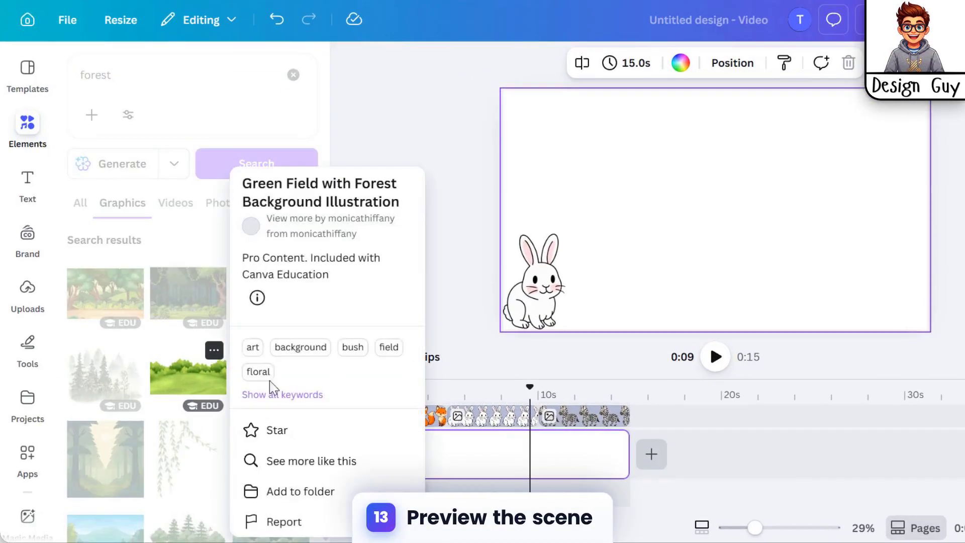
left_click(186, 382)
left_click(186, 382)
left_click_drag(574, 417, 480, 465)
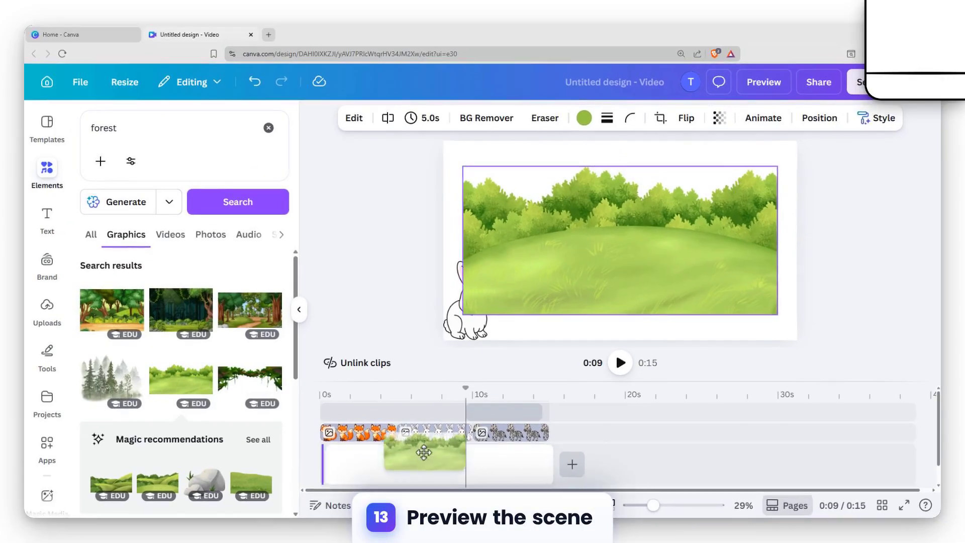
left_click_drag(424, 453, 467, 451)
mouse_move(366, 450)
left_mouse_down()
mouse_move(443, 445)
mouse_move(385, 448)
left_mouse_up()
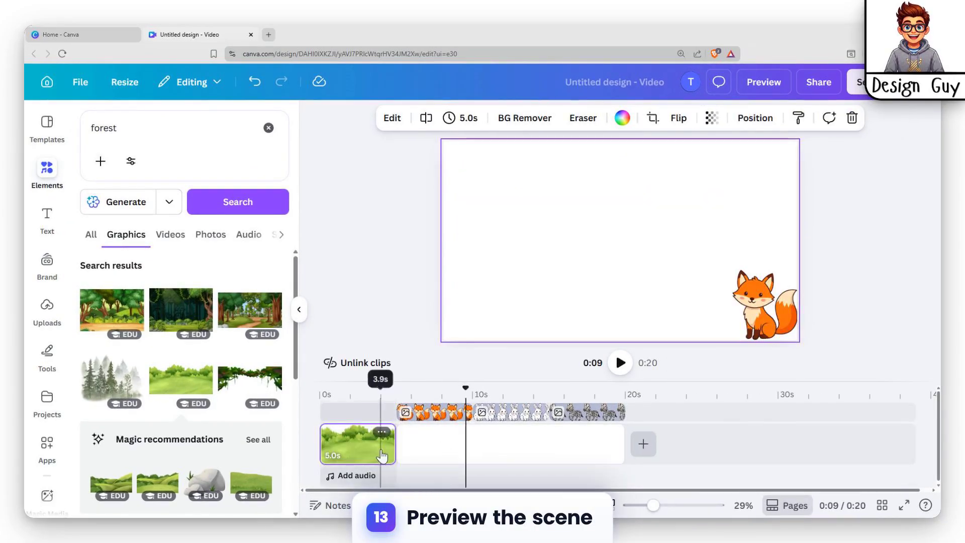
Step: Delete the blank 15.0 s clip that follows the green field clip
left_click(474, 442)
left_click(349, 441)
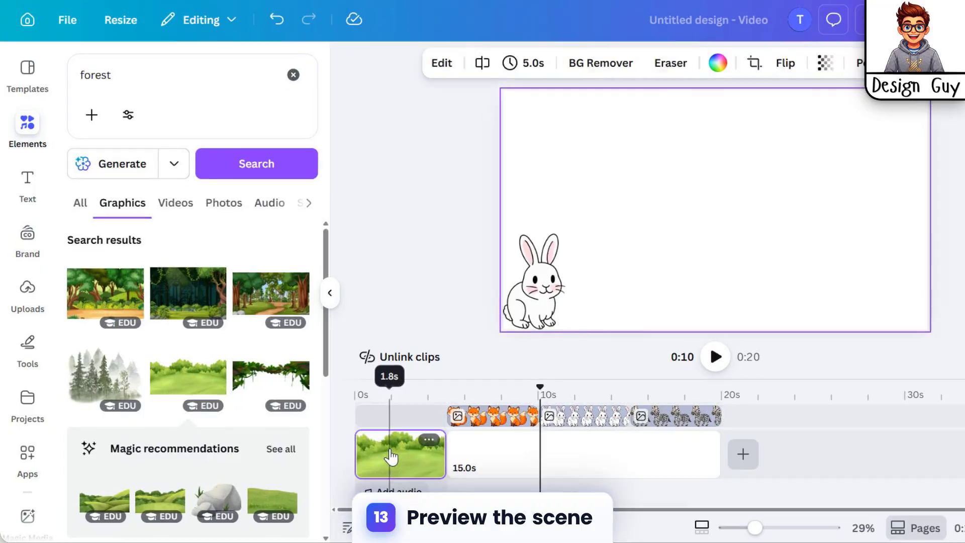
left_click(391, 456)
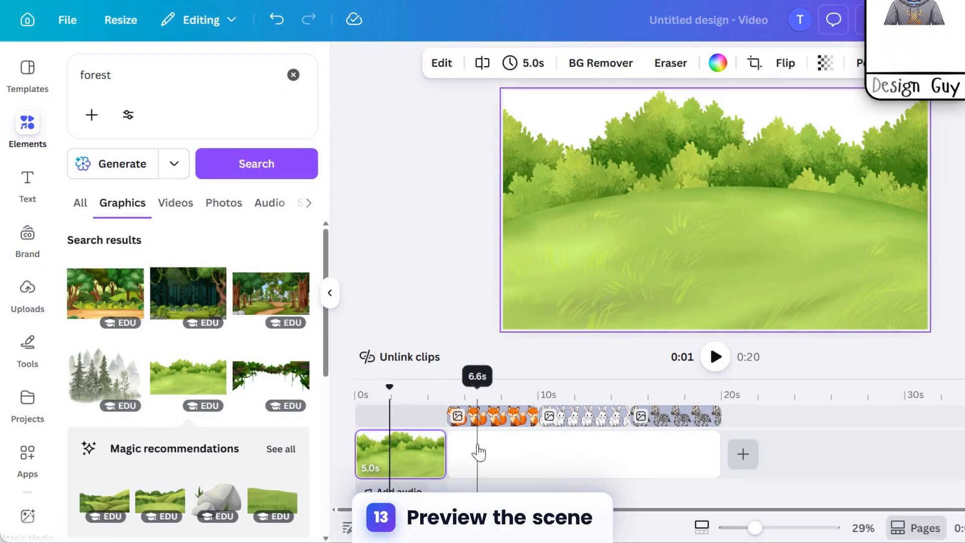
left_click(494, 445)
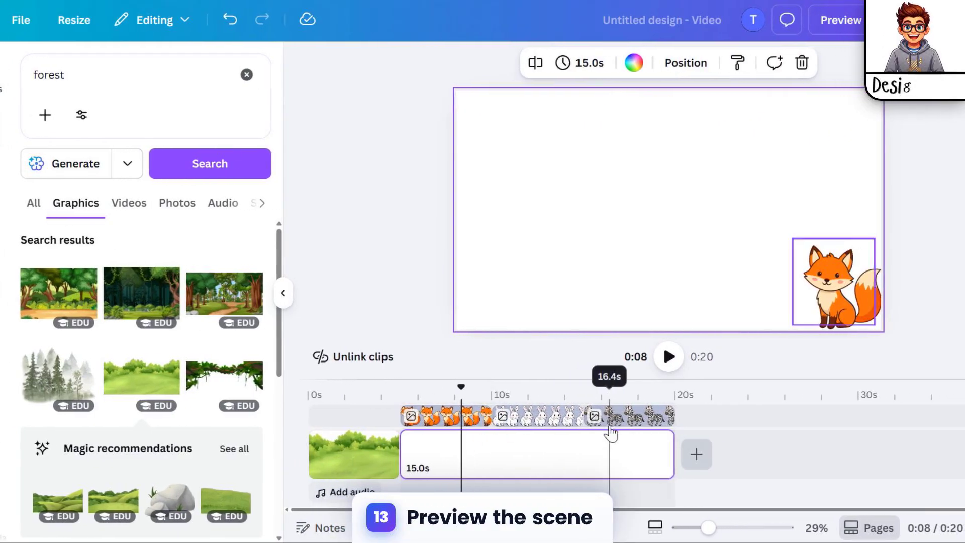
key("Delete")
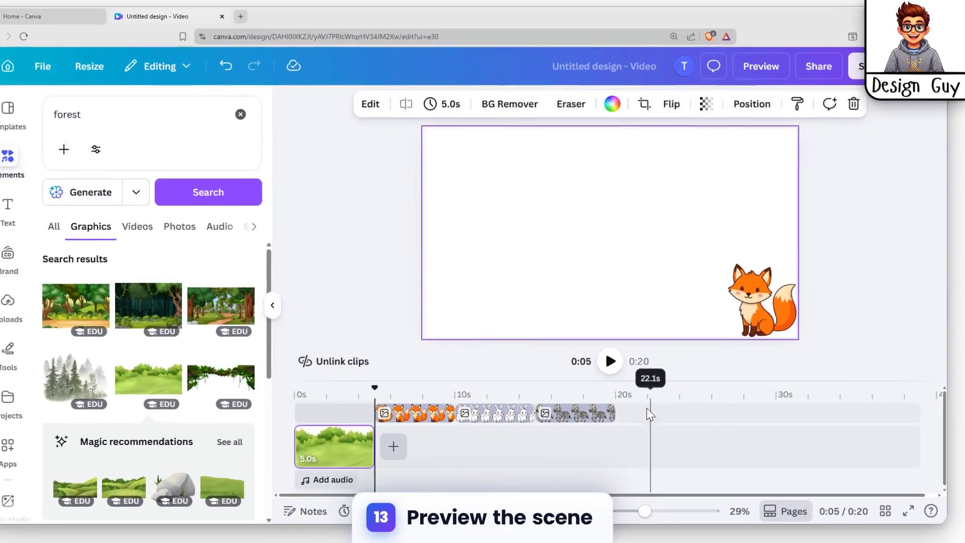
left_click(658, 413)
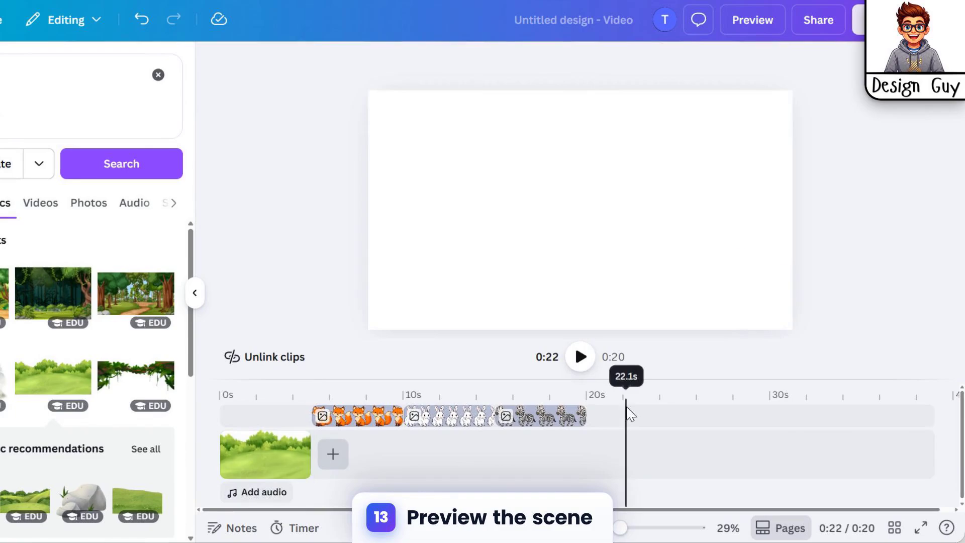
Step: Move the three animal clips to the start of the timeline and extend the green field clip beneath them to 15 s
left_click_drag(658, 414, 420, 417)
left_click_drag(358, 421, 271, 423)
left_click(286, 451)
left_click_drag(427, 459, 629, 455)
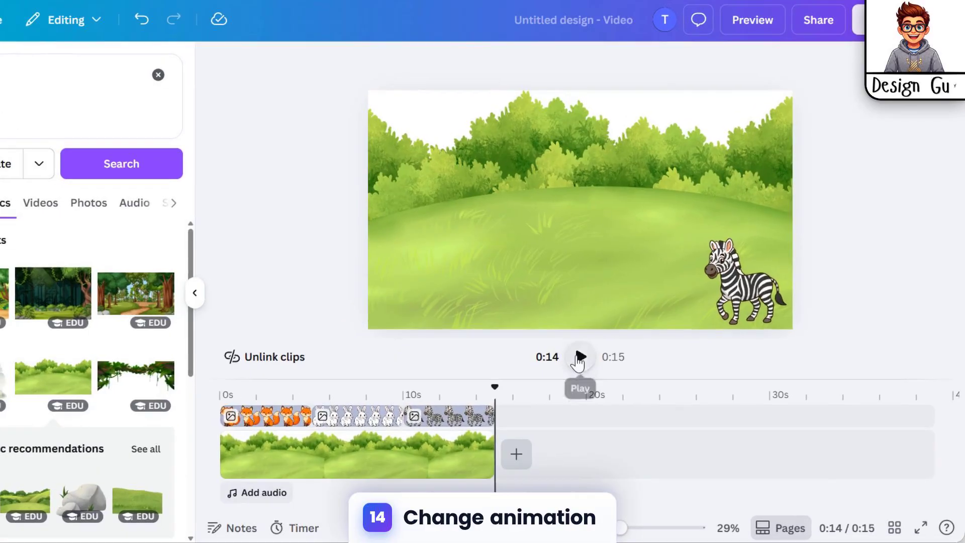
Step: Play the scene and replace the zebra's path with a wavy one from the lower-right corner to the canvas's upper-left edge
left_click(620, 363)
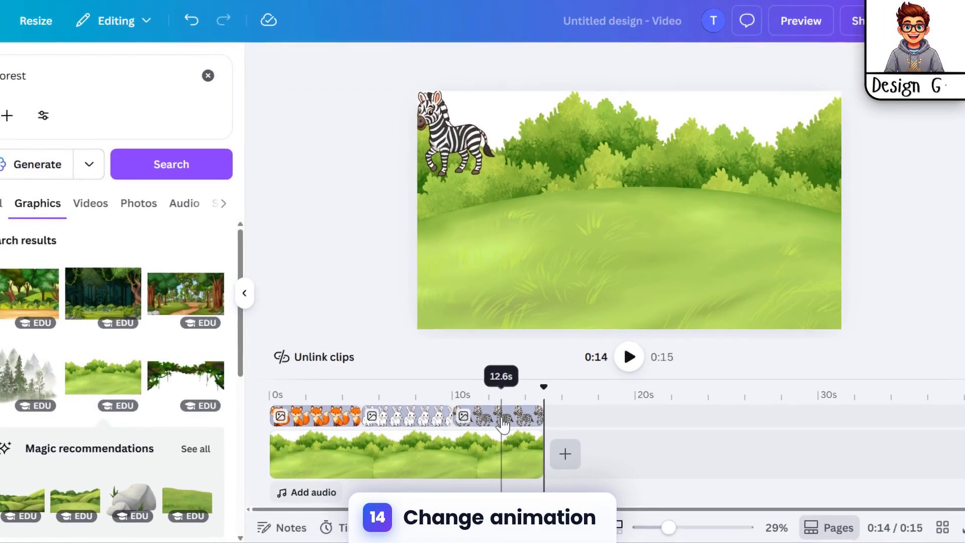
left_click(503, 412)
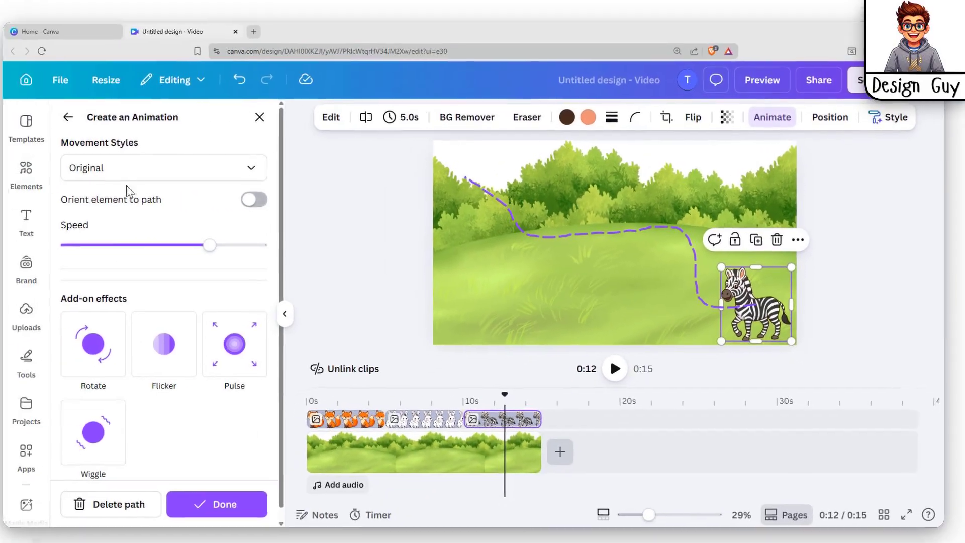
left_click(88, 118)
left_click(210, 211)
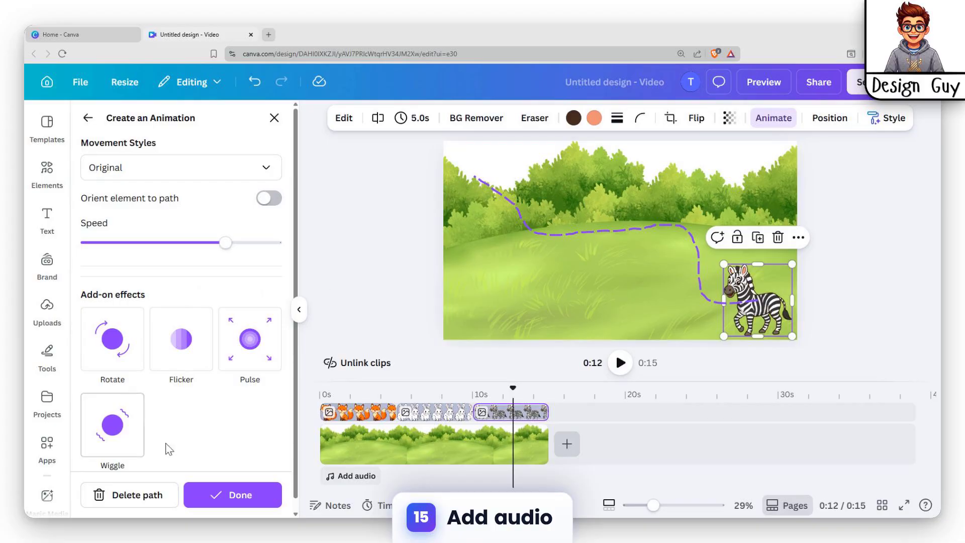
left_click(152, 496)
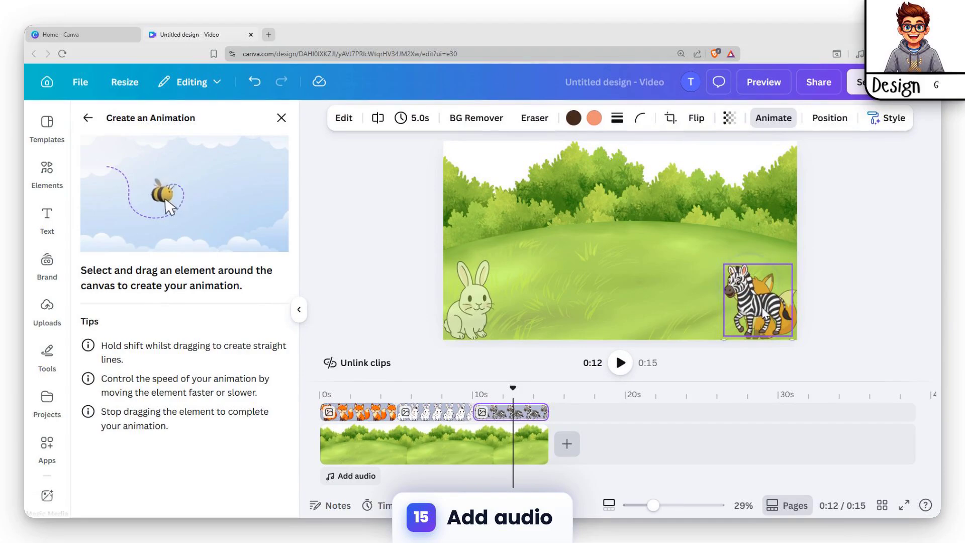
left_click_drag(745, 298, 668, 298)
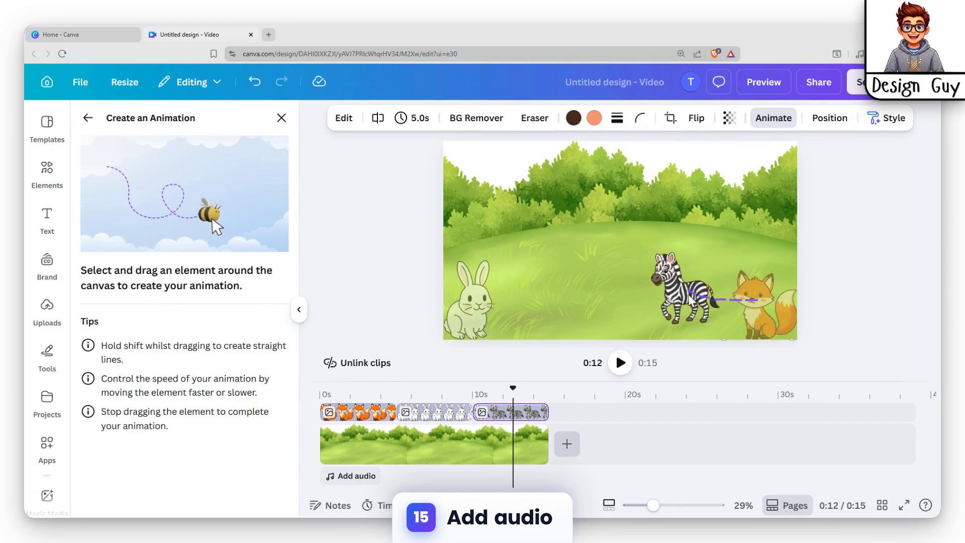
mouse_move(518, 217)
left_mouse_down()
mouse_move(491, 190)
mouse_move(444, 193)
left_mouse_up()
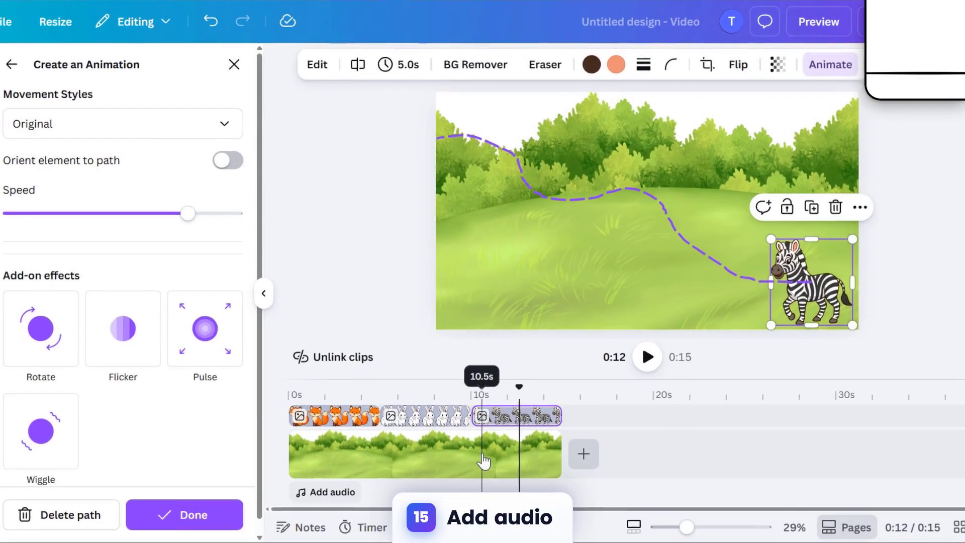
left_click(480, 445)
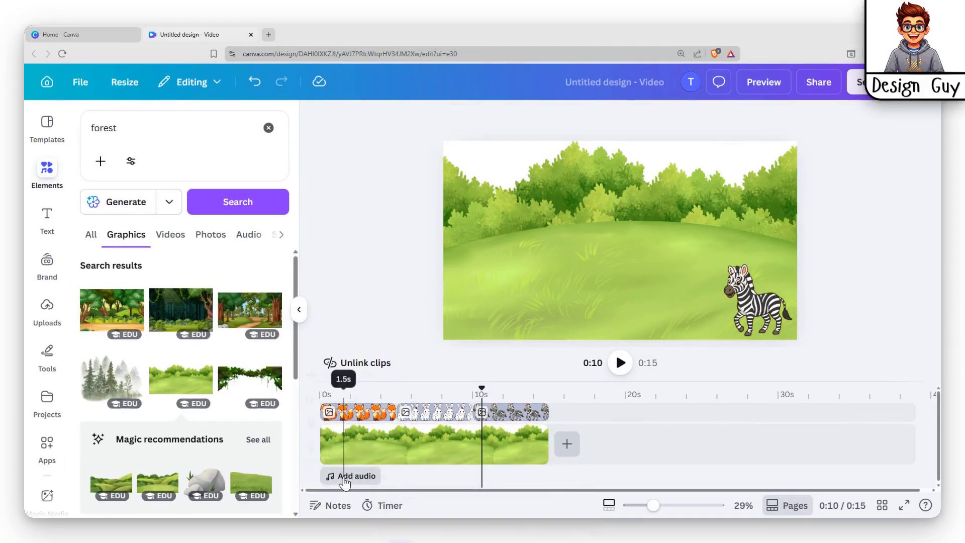
Step: Open the audio library and audition the Cartoon Ukulele track
left_click(350, 476)
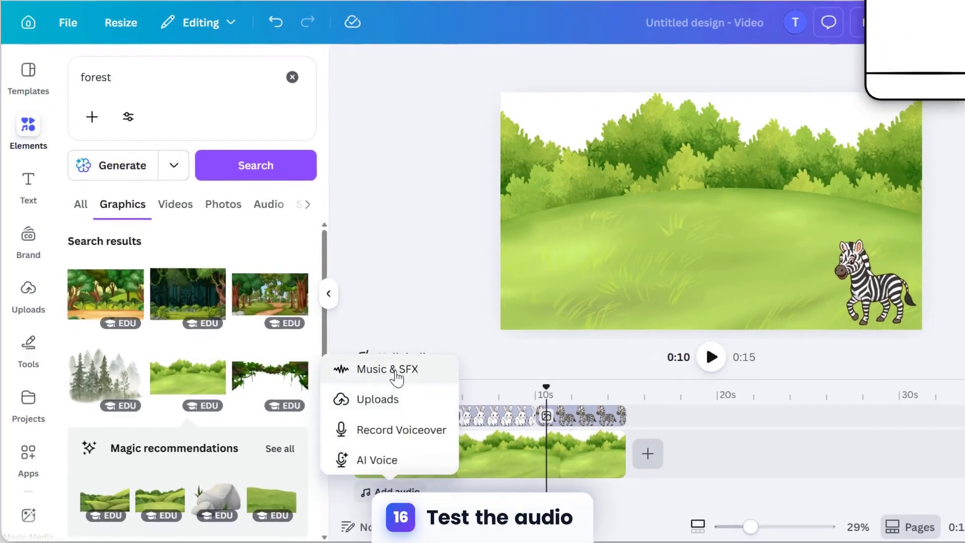
left_click(397, 372)
scroll(209, 301, "down", 5)
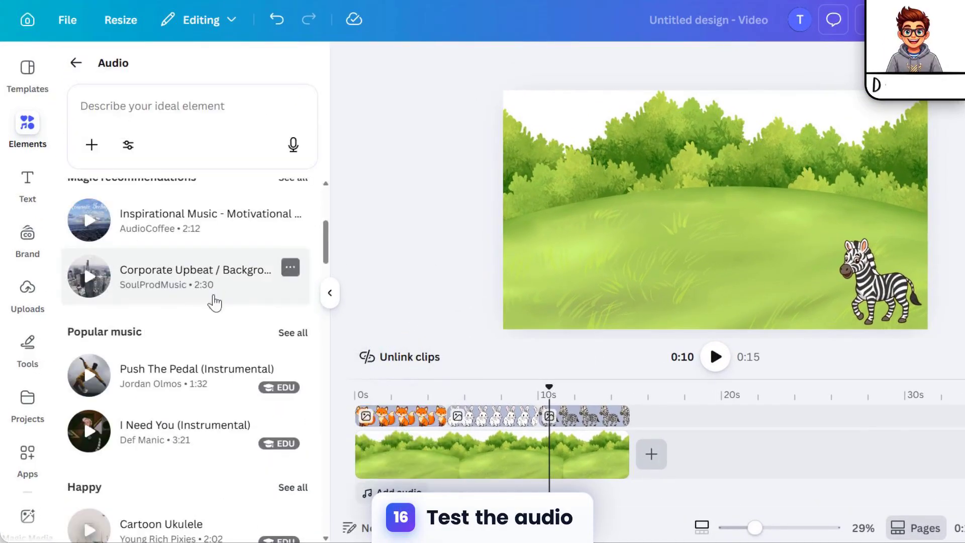
left_click(185, 108)
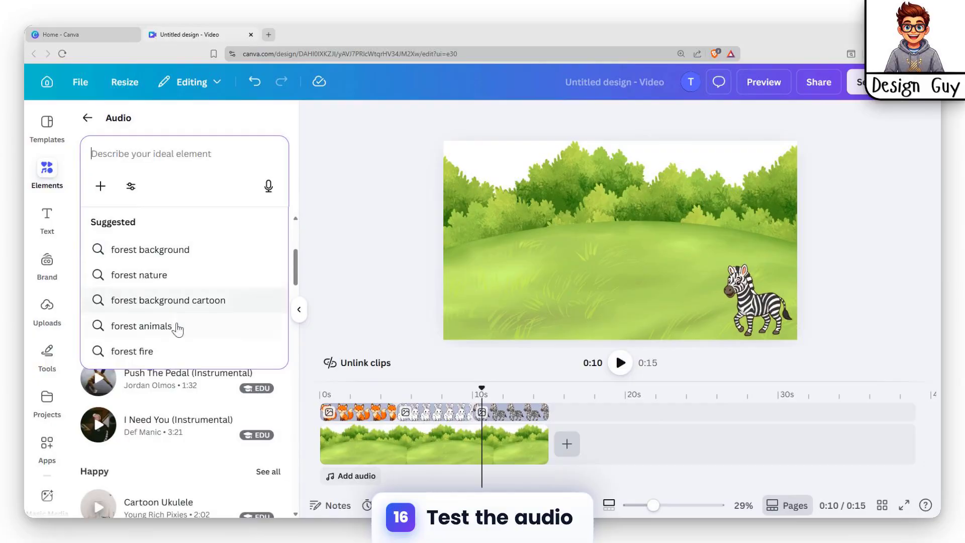
scroll(163, 410, "down", 3)
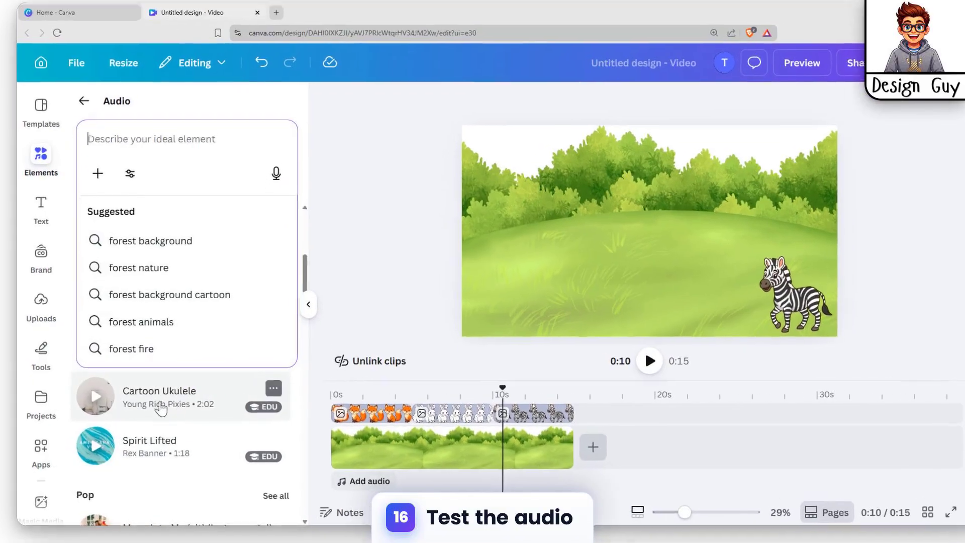
left_click(97, 399)
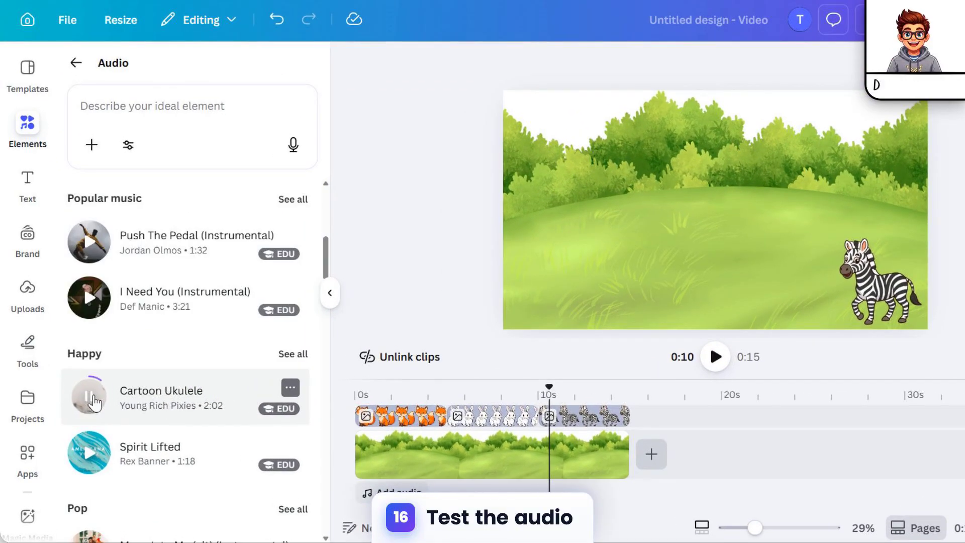
left_click(95, 402)
Step: Audition more music tracks, including I Need You (Instrumental) and Piano Cloud (Instrumental)
scroll(140, 392, "up", 3)
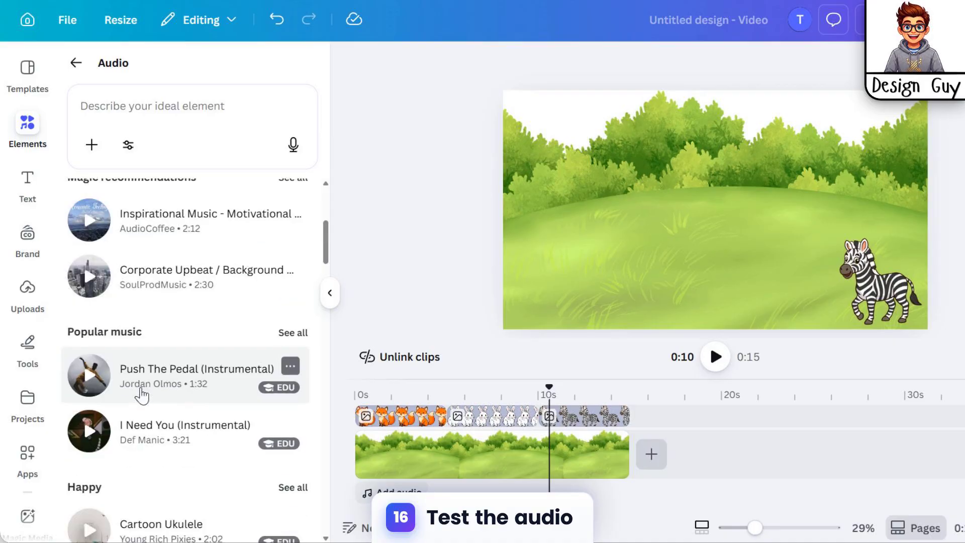
scroll(158, 377, "down", 3)
left_click(90, 293)
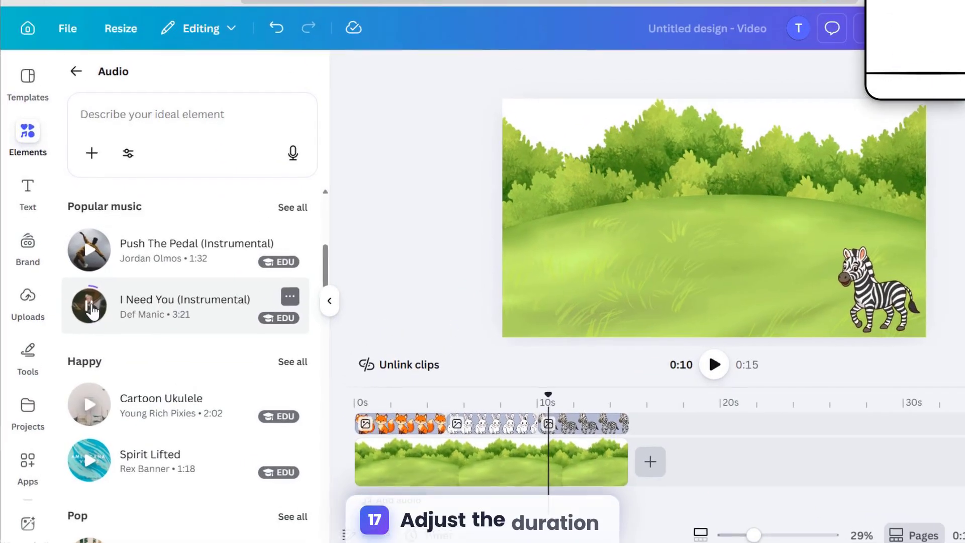
left_click(89, 292)
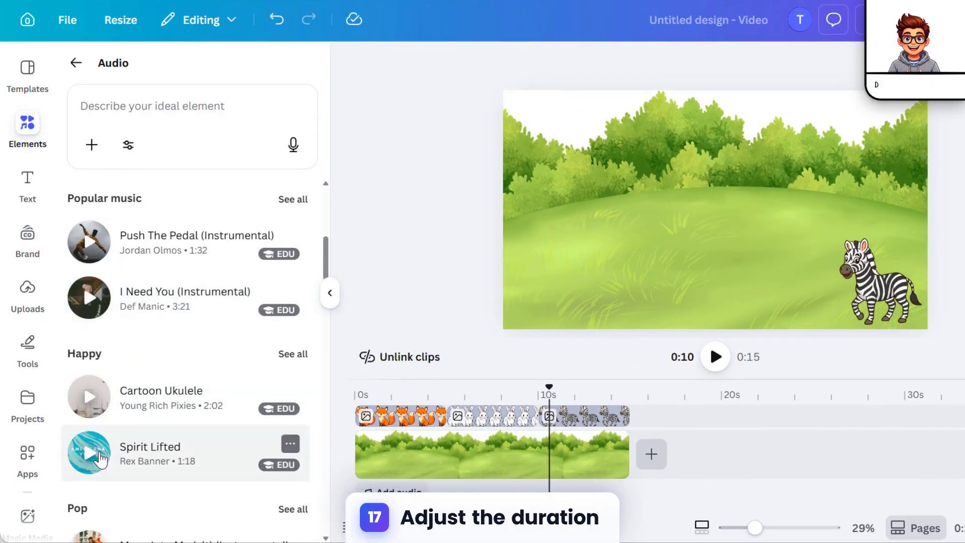
scroll(101, 442, "down", 5)
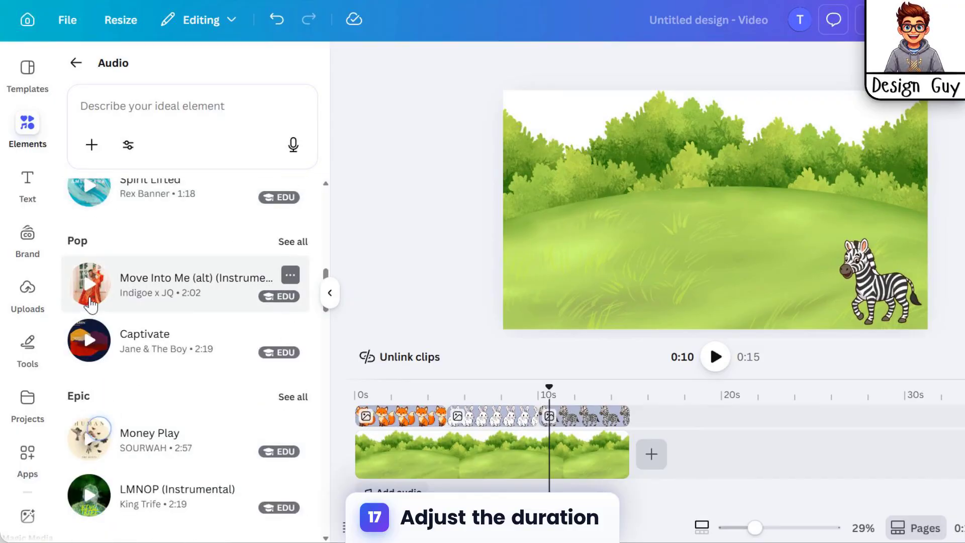
left_click(87, 342)
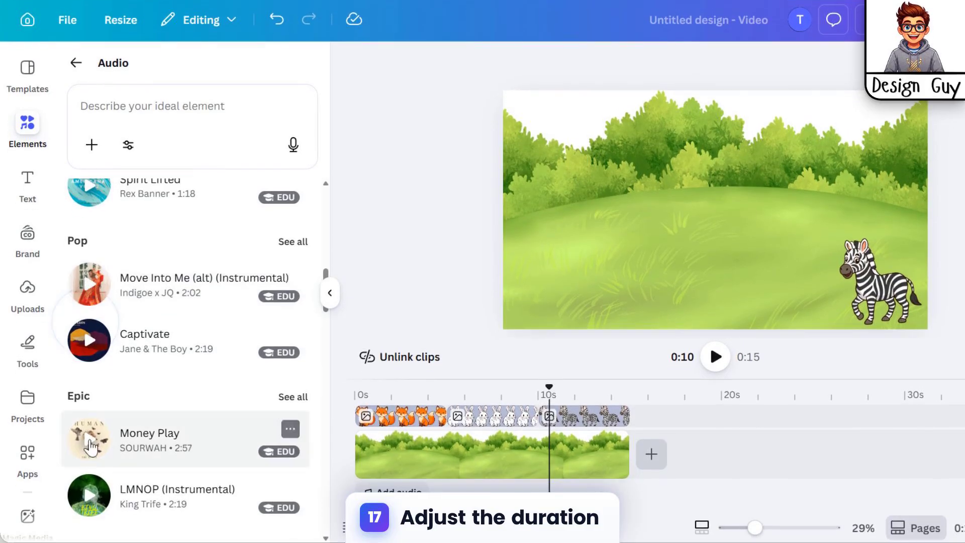
scroll(101, 443, "down", 5)
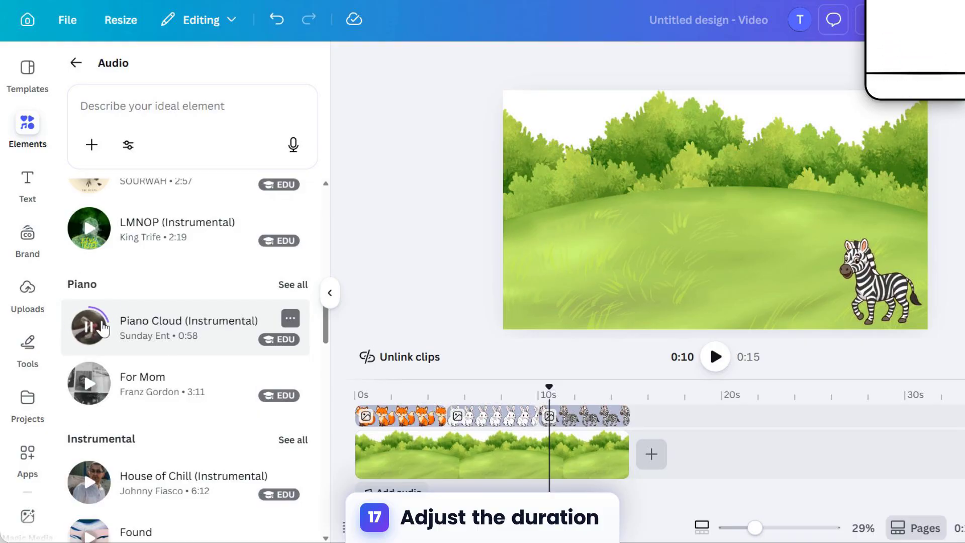
Step: Add Piano Cloud (Instrumental) to the timeline's audio track, aligned to the start of the video
left_click(97, 338)
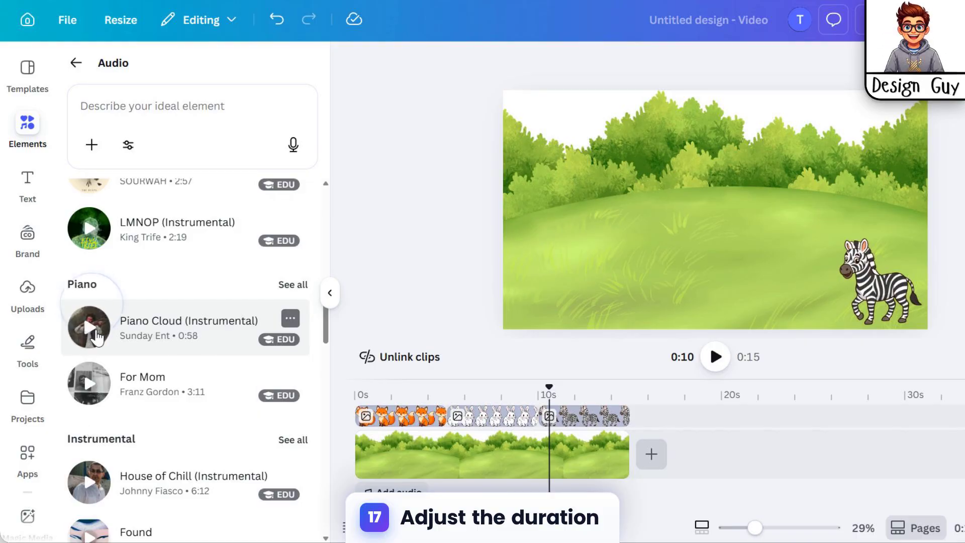
left_click_drag(143, 332, 509, 496)
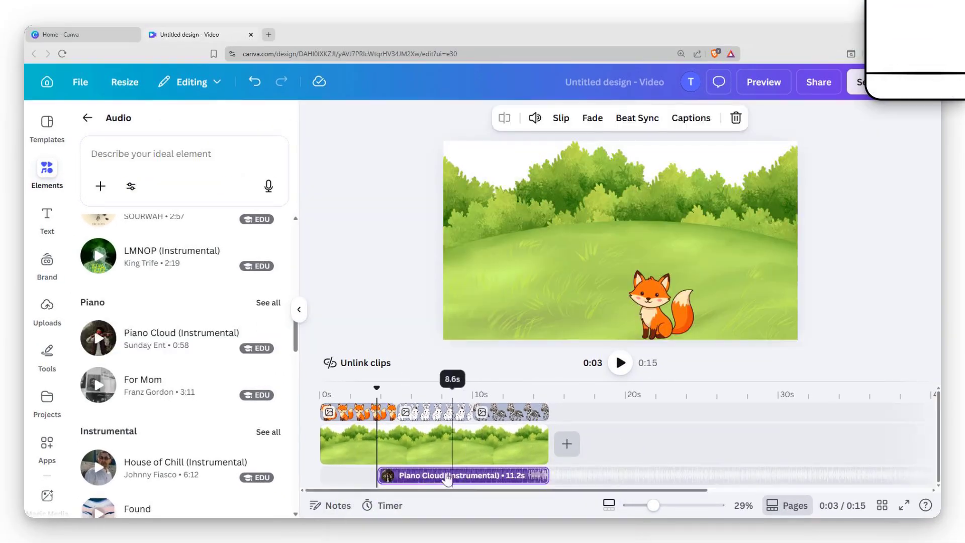
left_click_drag(447, 477, 390, 478)
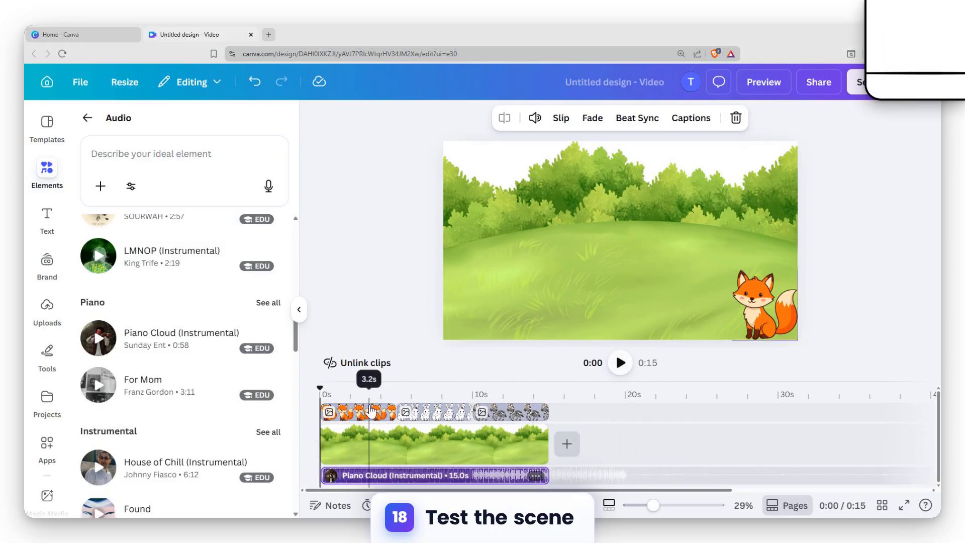
Step: Shorten the fox clip to about 3.4 s, the rabbit to 3.2 s and the zebra to 3.8 s, placing them end to end
left_click_drag(389, 412, 370, 413)
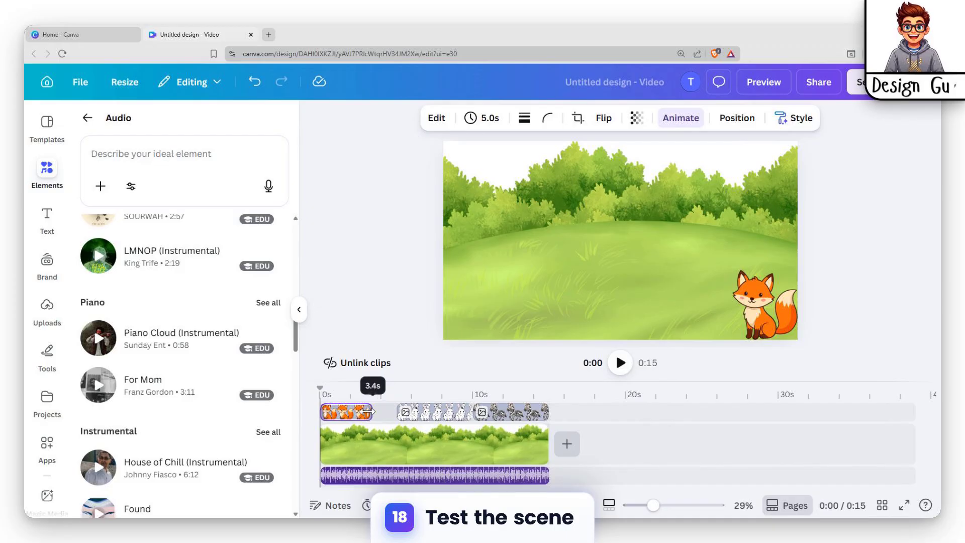
mouse_move(431, 412)
left_mouse_down()
mouse_move(408, 415)
mouse_move(431, 412)
mouse_move(420, 412)
left_mouse_up()
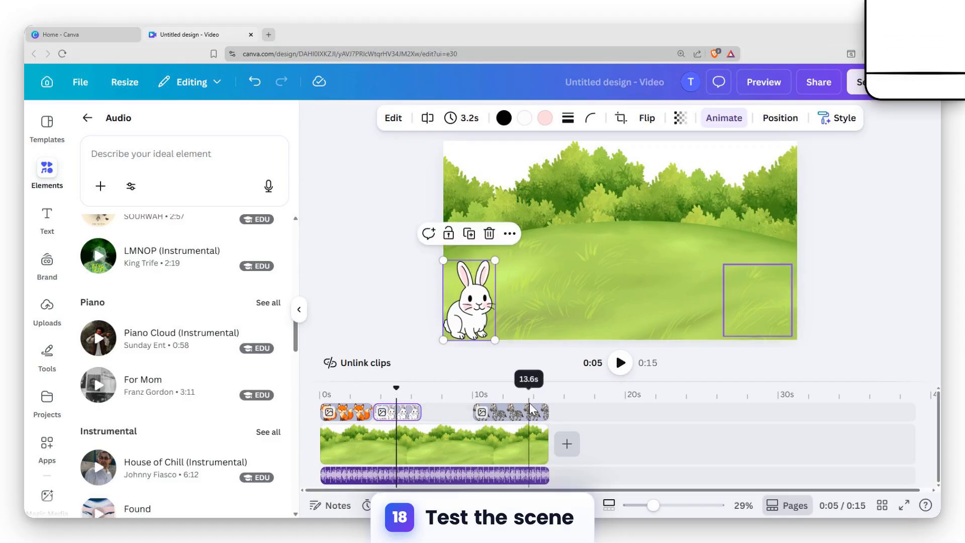
left_click_drag(531, 412, 479, 411)
Step: Trim the green field background to 10.5 s so it ends with the zebra clip, and play the scene
left_click(502, 436)
left_click_drag(544, 437, 470, 445)
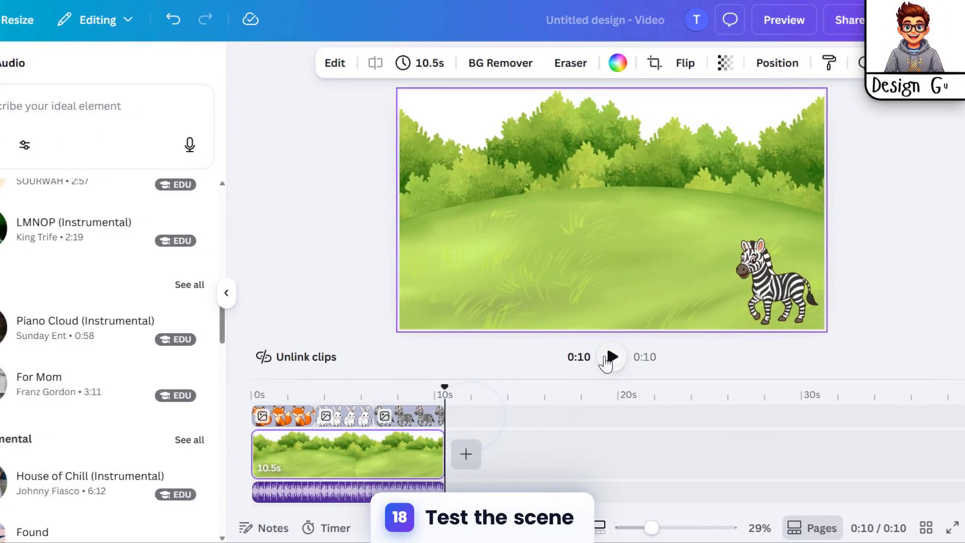
left_click(636, 357)
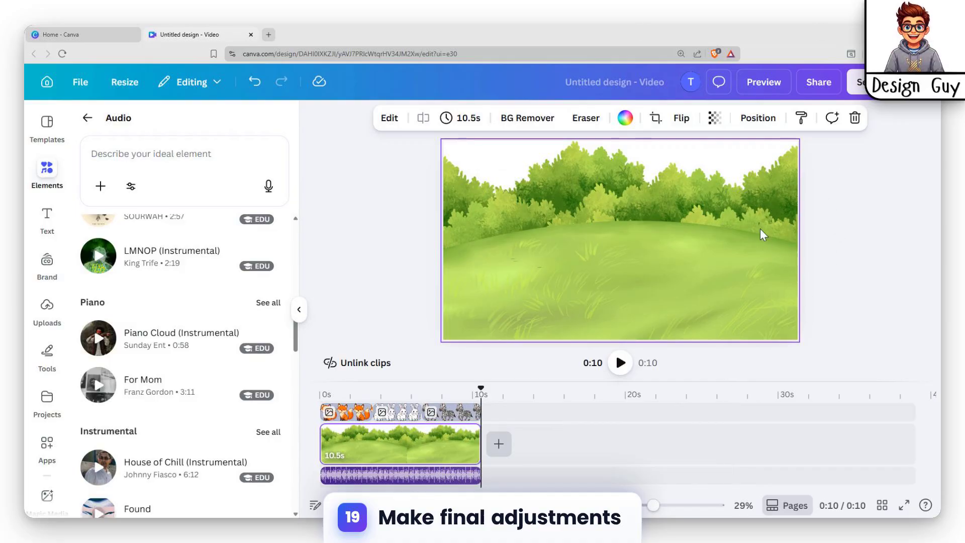
Step: Delete the zebra's path and draw a smooth arching one from the lower-right corner across the treeline past the canvas's left edge
left_click(454, 413)
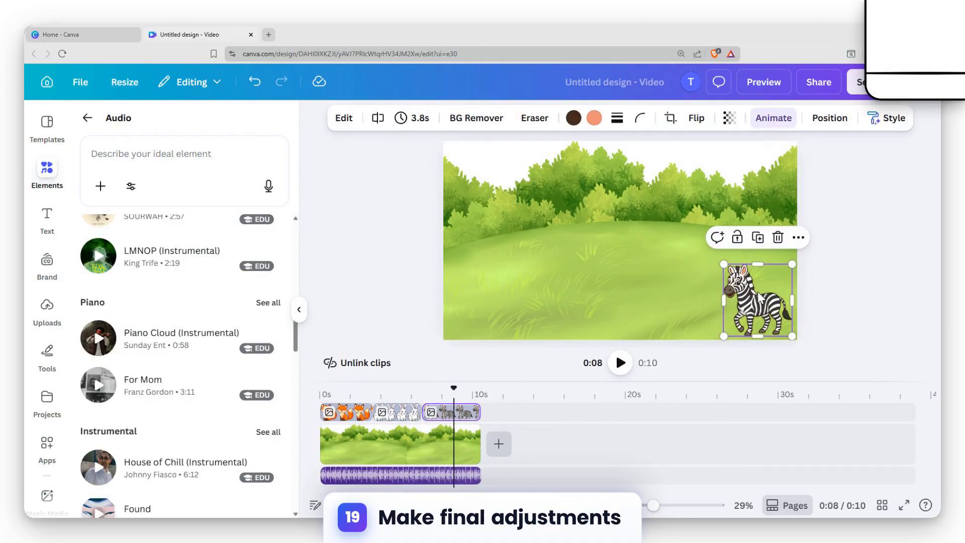
left_click(774, 121)
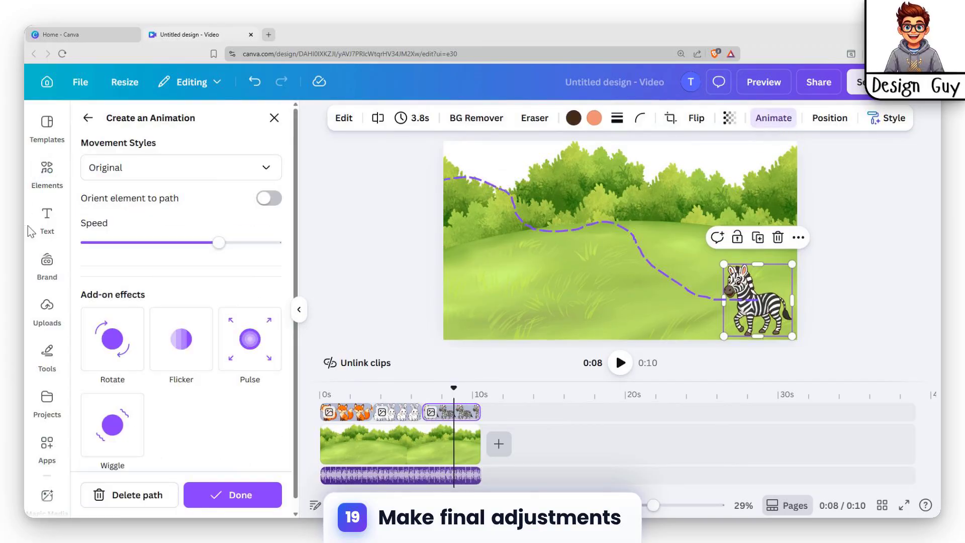
left_click(142, 492)
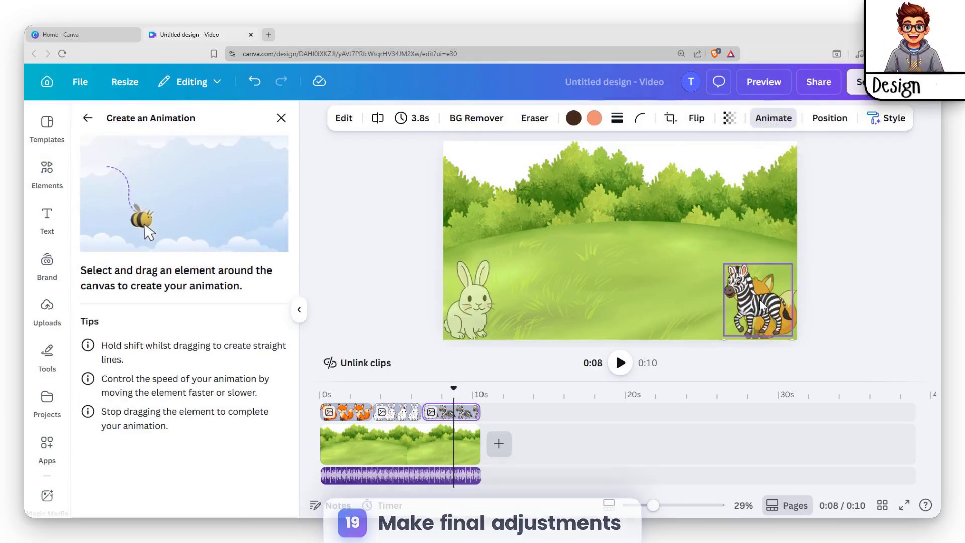
mouse_move(762, 304)
left_mouse_down()
mouse_move(704, 234)
mouse_move(626, 209)
mouse_move(538, 212)
mouse_move(386, 241)
left_mouse_up()
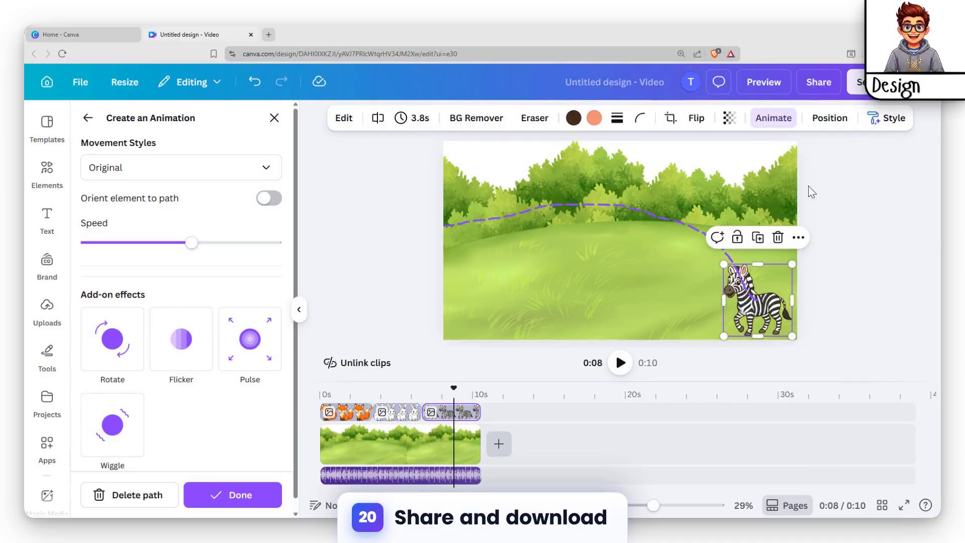
Step: Download the design as an MP4 video at 1080p (HD) quality
left_click(850, 84)
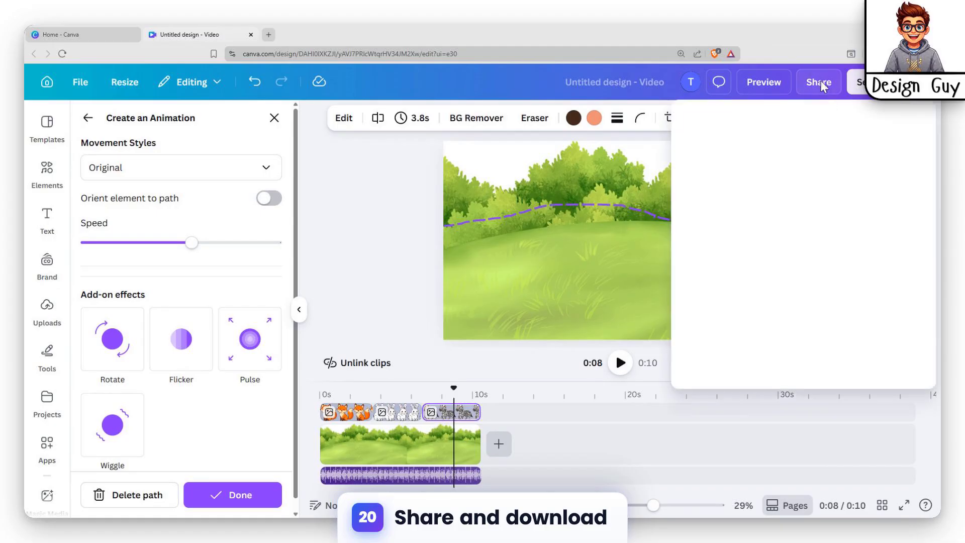
left_click(713, 382)
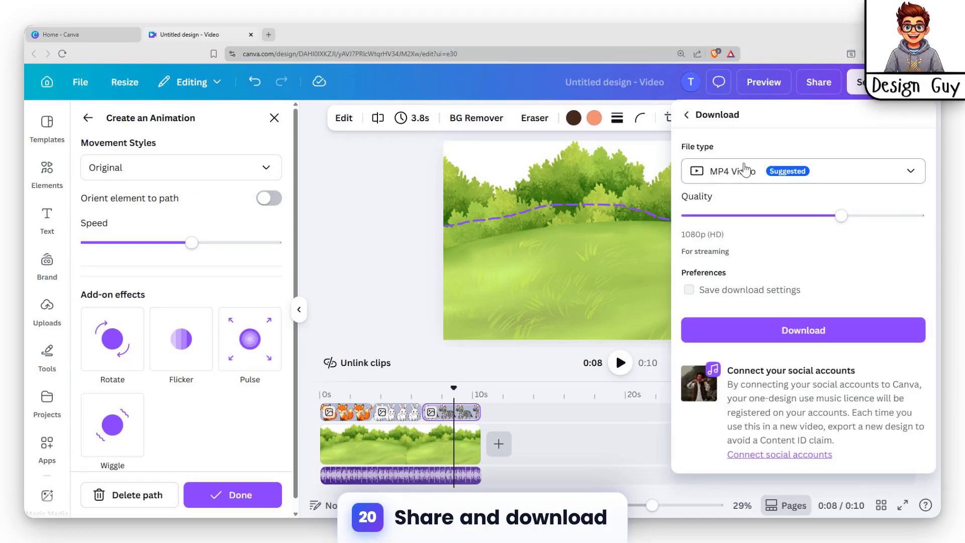
left_click(803, 330)
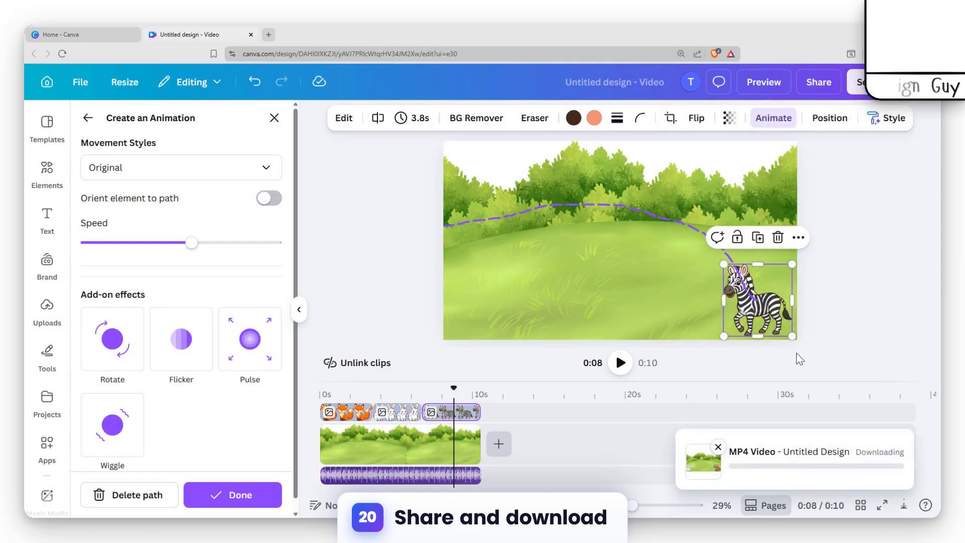